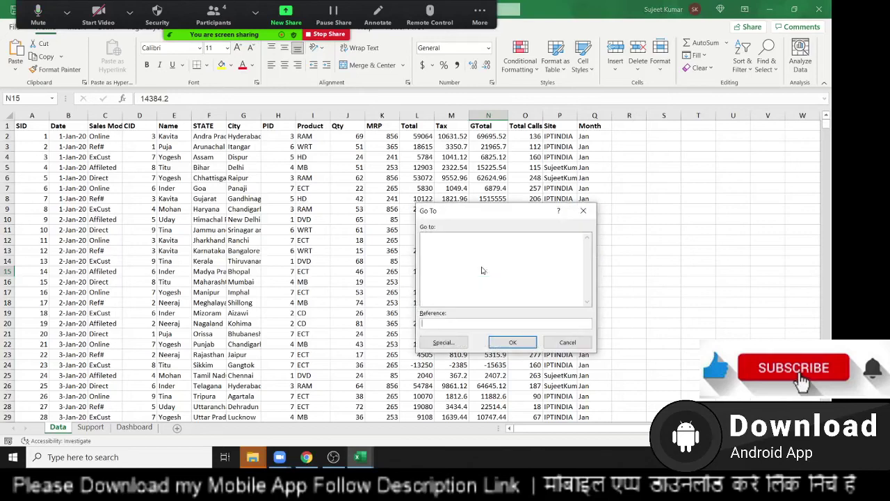
# Give MRP cell K10, holding 85, a yellow fill
pyautogui.press('Escape')
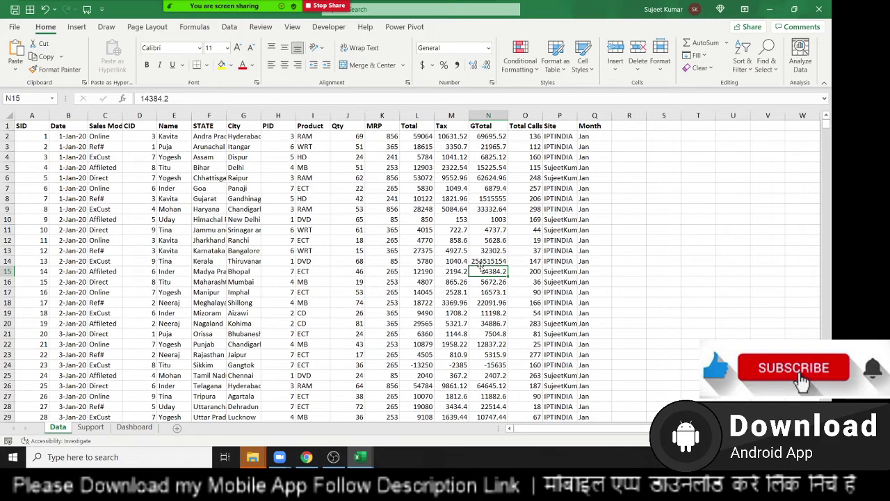
pyautogui.click(507, 57)
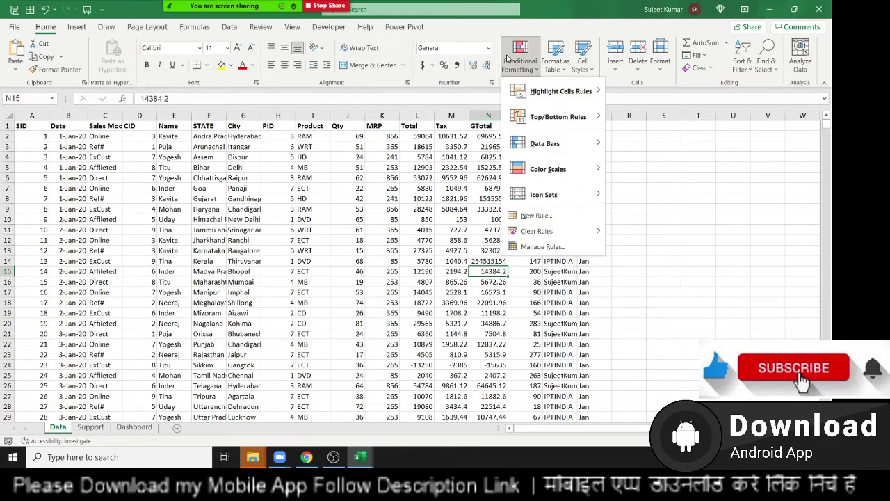
pyautogui.press('Escape')
pyautogui.click(390, 219)
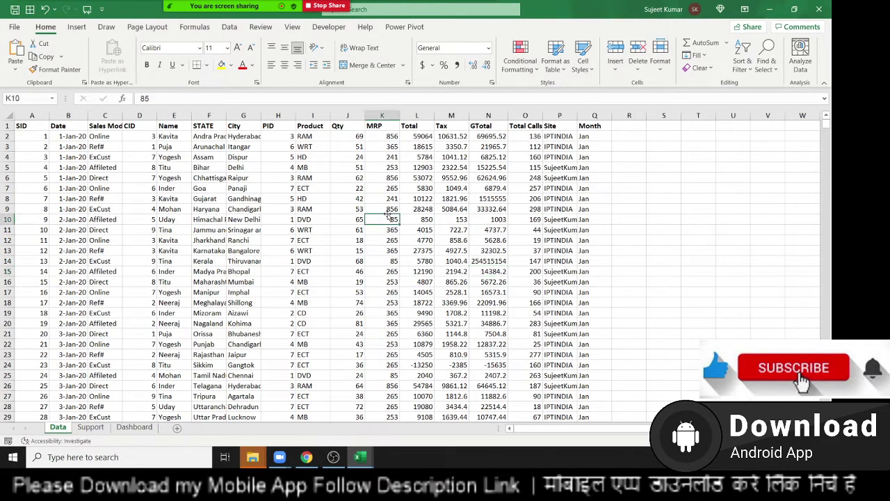
pyautogui.click(220, 65)
# Move the selection back to the Qty header in J1
pyautogui.press('Return')
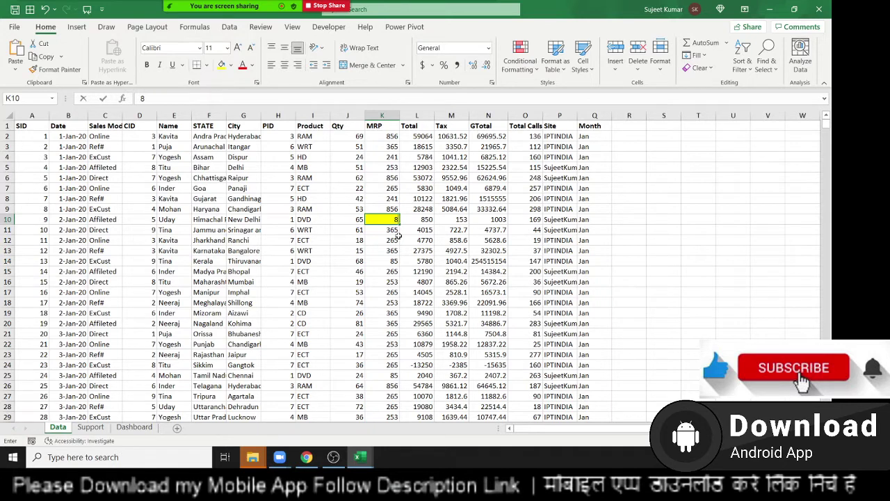
pyautogui.press('Up')
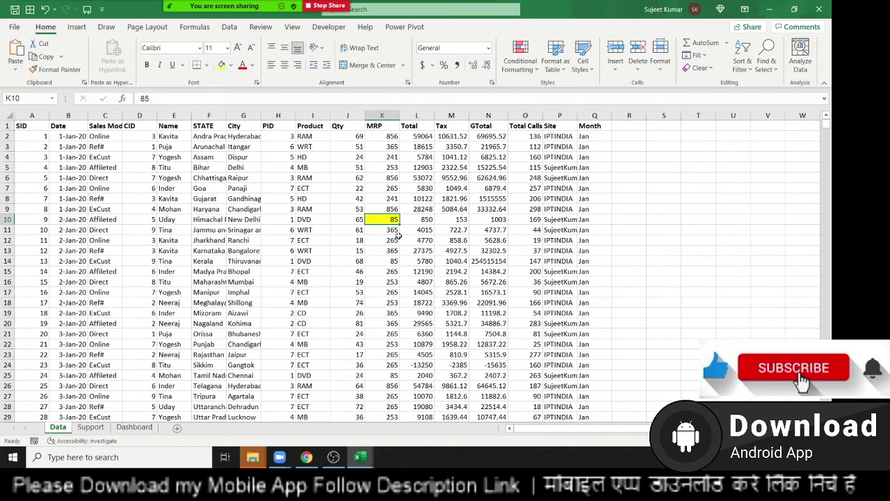
pyautogui.press('Left')
pyautogui.hotkey('ctrl', 'Up')
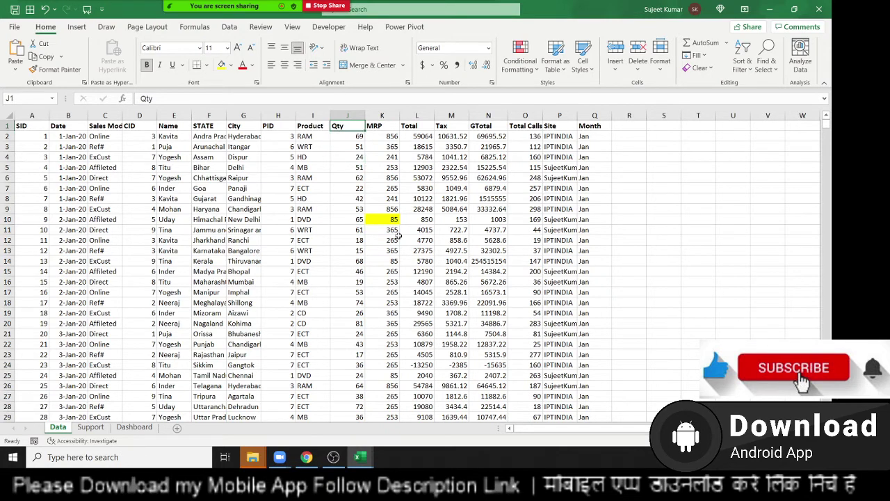
# Browse the Qty values from J2 down to J7, then return to header J1
pyautogui.press('Down')
pyautogui.press('Down')
pyautogui.hotkey('shift', 'Down')
pyautogui.hotkey('shift', 'Down')
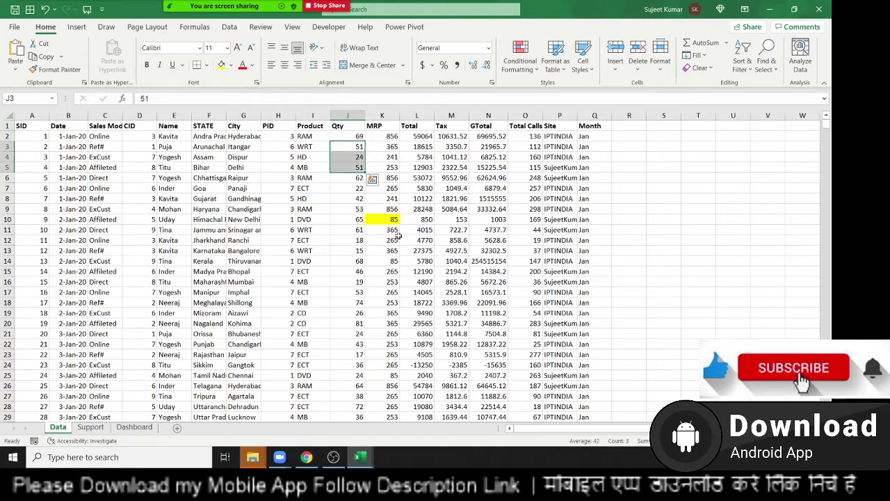
pyautogui.press('Up')
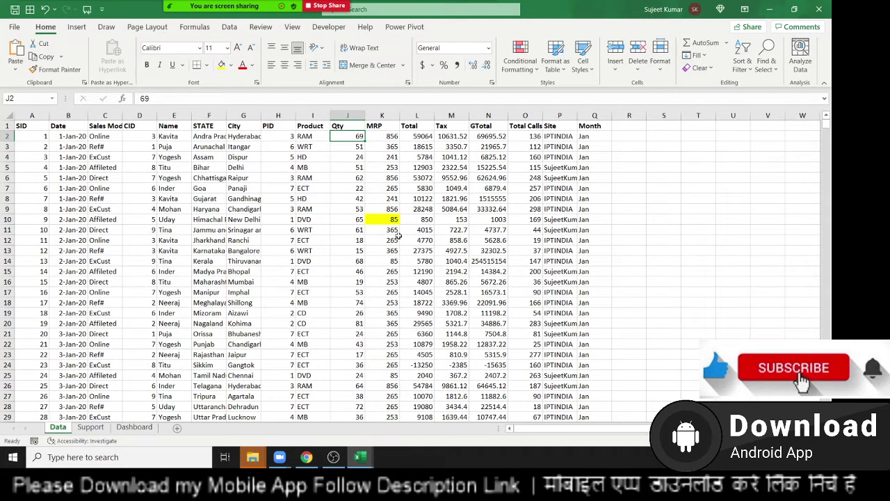
pyautogui.press('Down')
pyautogui.press('Down')
pyautogui.press('Down')
pyautogui.press('Down')
pyautogui.press('Down')
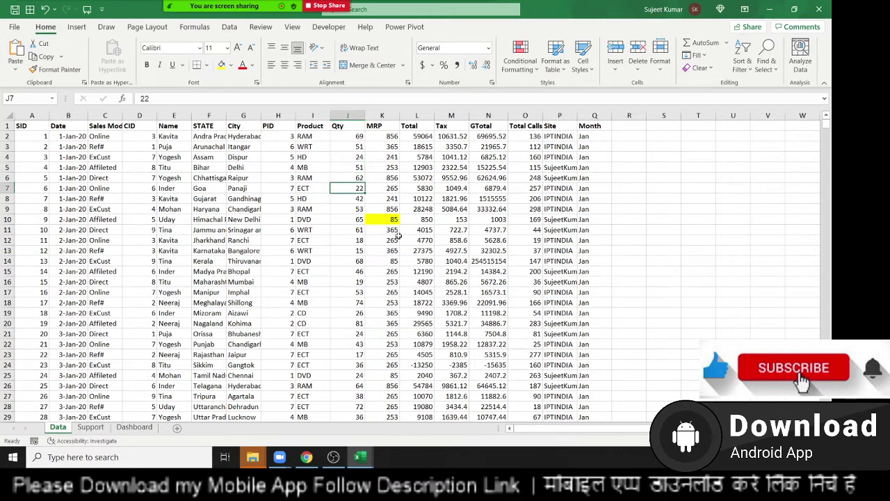
pyautogui.press('Down')
pyautogui.press('Down')
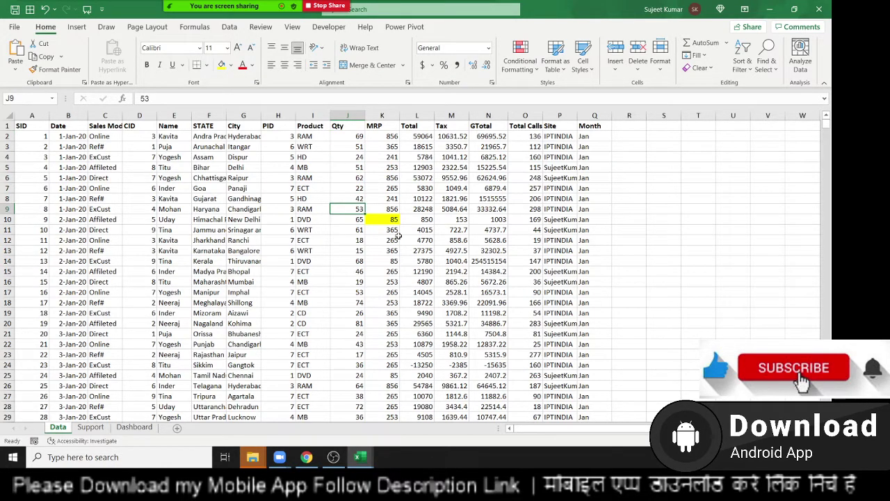
pyautogui.hotkey('ctrl', 'Up')
# Select the full Qty data column and bring up the Highlight Cells Rules choices
pyautogui.hotkey('ctrl', 'shift', 'Down')
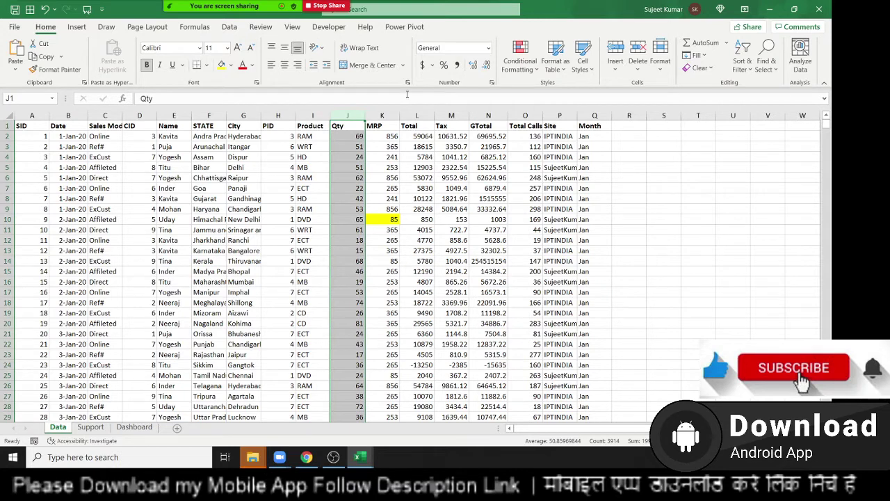
pyautogui.click(348, 126)
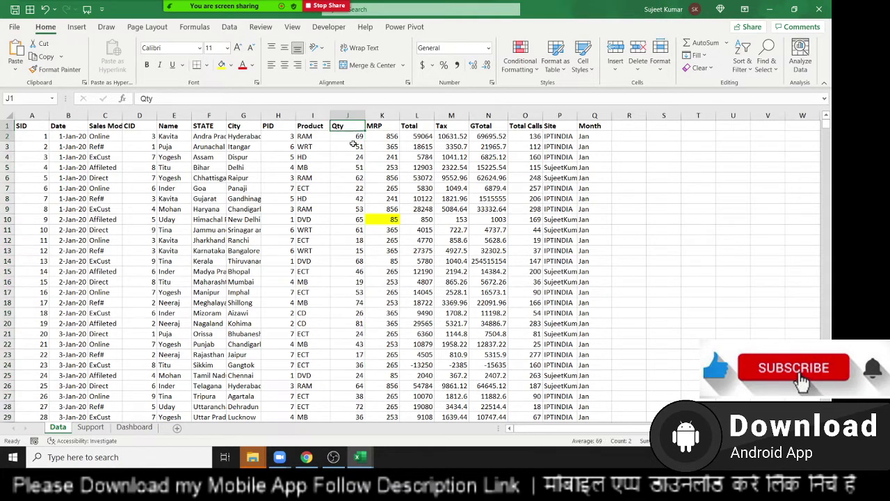
pyautogui.hotkey('shift', 'Down')
pyautogui.hotkey('shift', 'Down')
pyautogui.hotkey('shift', 'Down')
pyautogui.hotkey('ctrl', 'shift', 'Down')
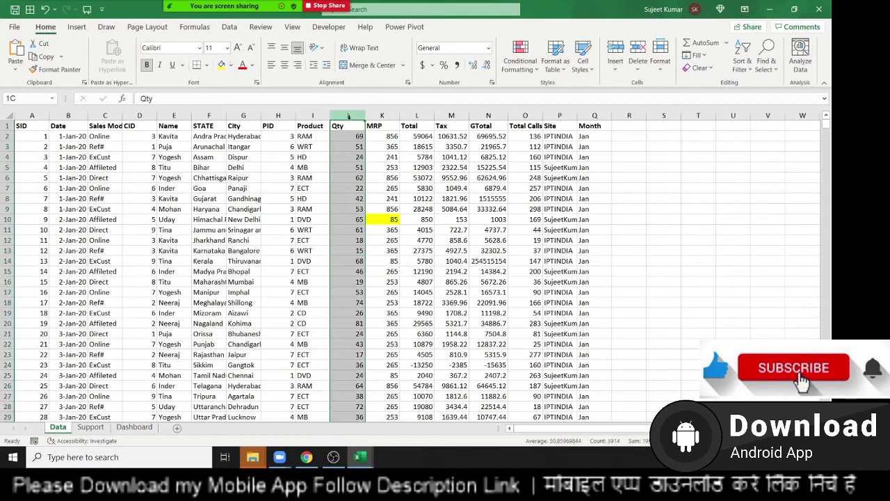
pyautogui.click(511, 64)
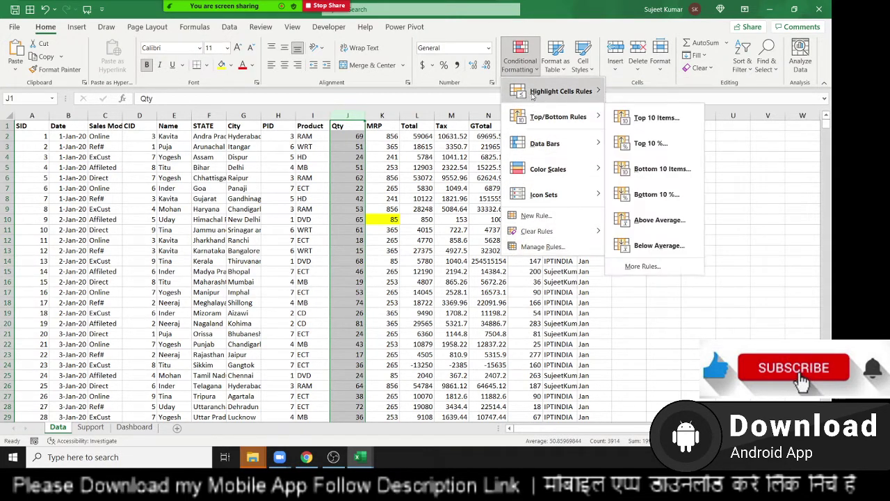
pyautogui.moveTo(560, 91)
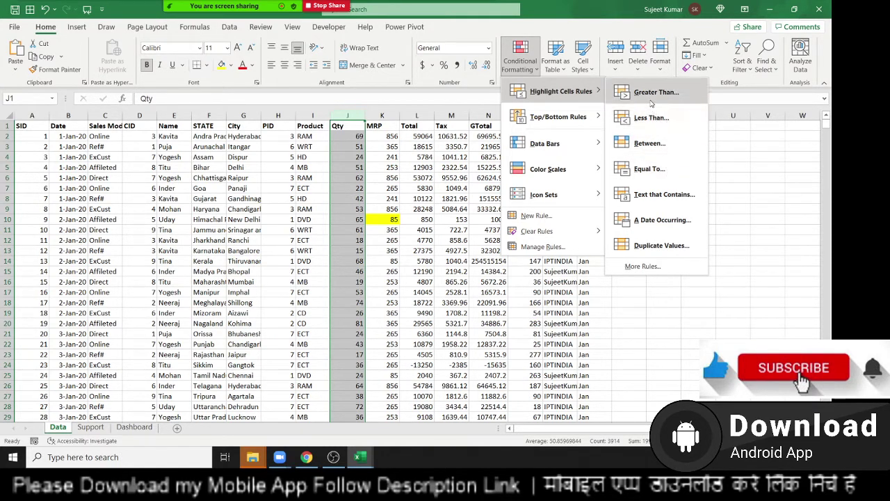
# Start a Greater Than rule with threshold 65, previewing the yellow and green preset formats
pyautogui.click(651, 103)
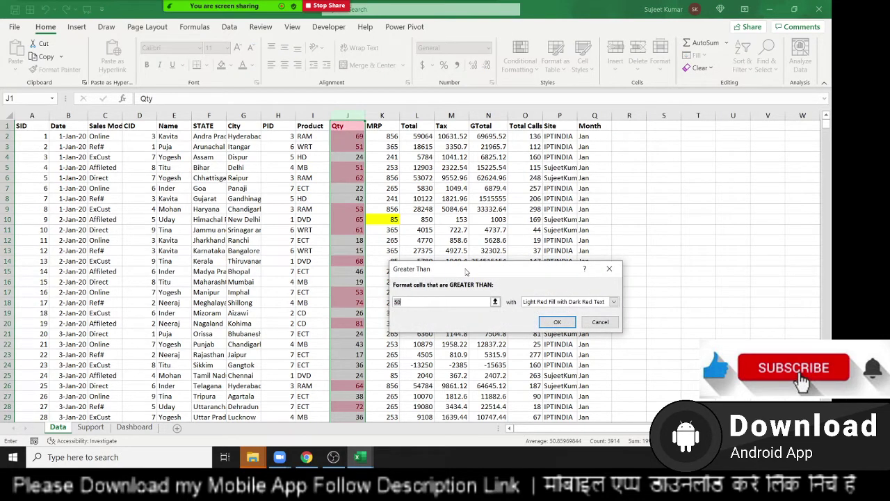
pyautogui.moveTo(466, 272); pyautogui.dragTo(483, 233)
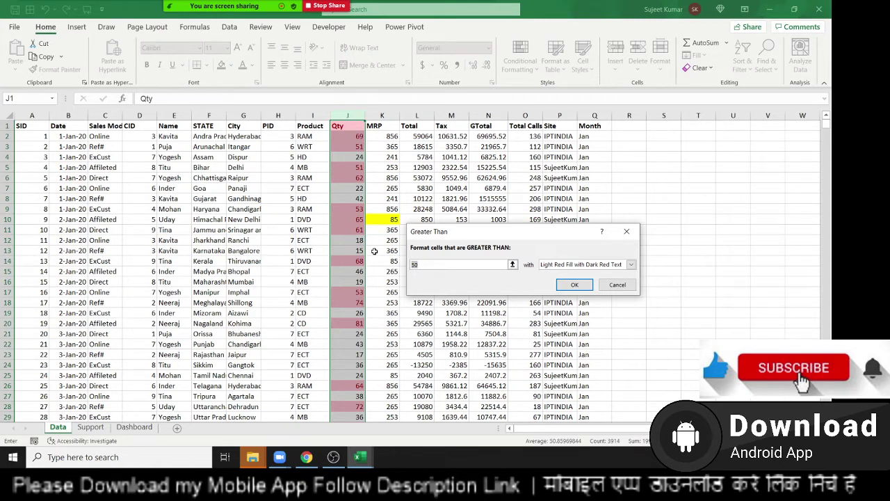
pyautogui.write('8')
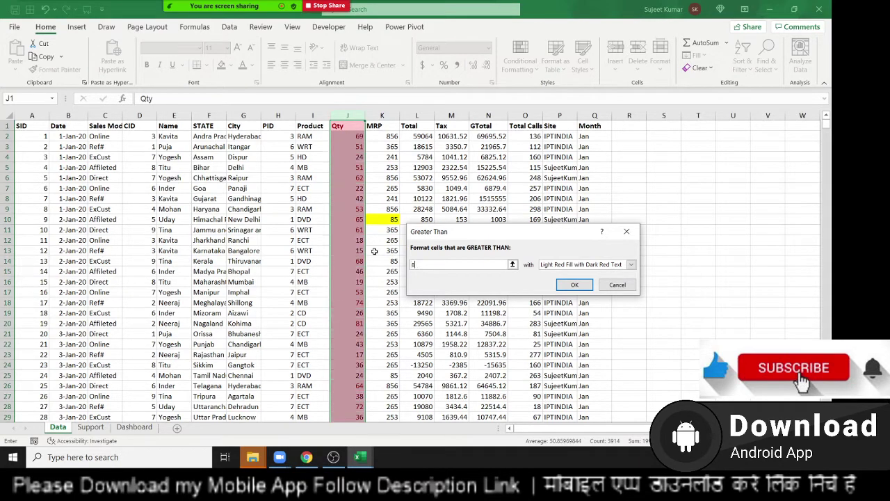
pyautogui.press('BackSpace')
pyautogui.write('65')
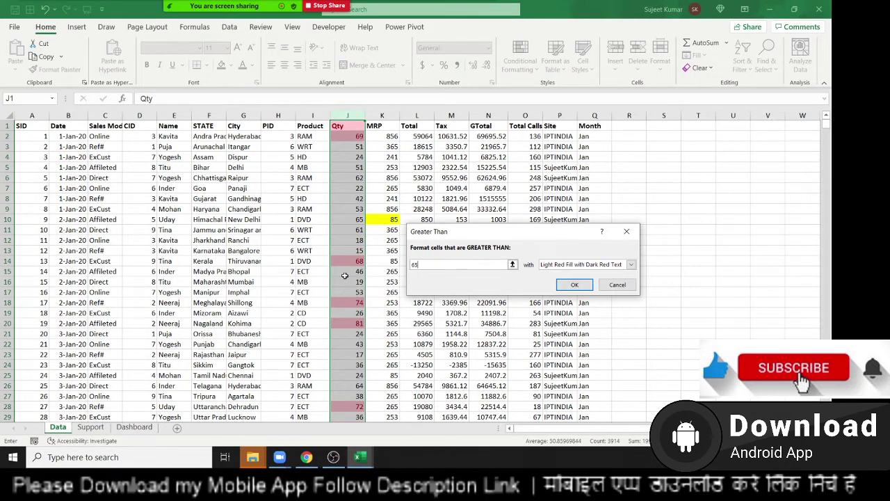
pyautogui.click(549, 265)
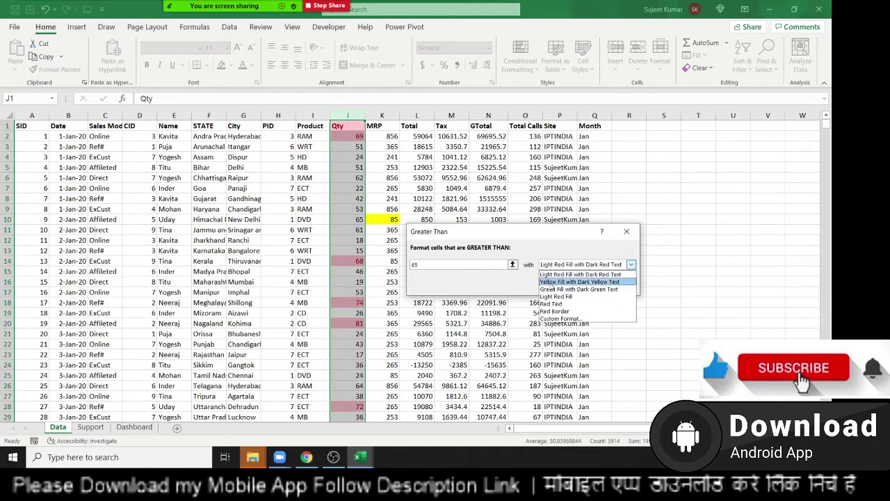
pyautogui.click(550, 282)
pyautogui.click(549, 267)
pyautogui.click(549, 289)
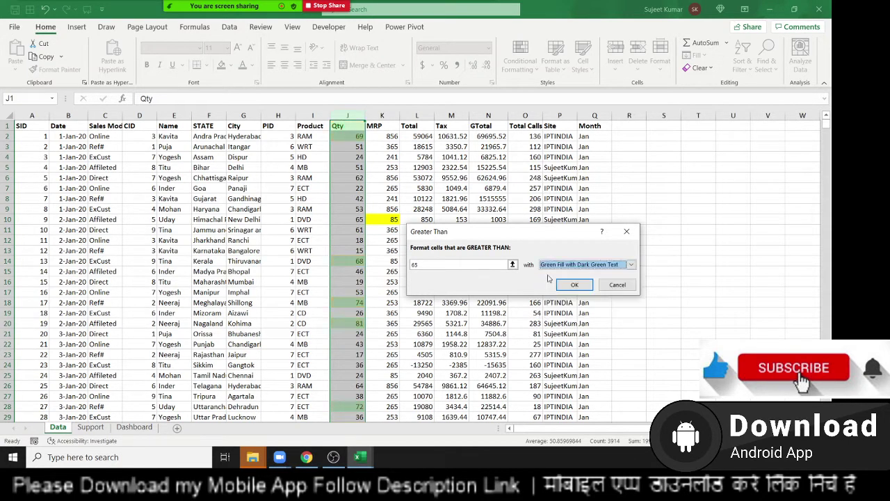
pyautogui.click(549, 268)
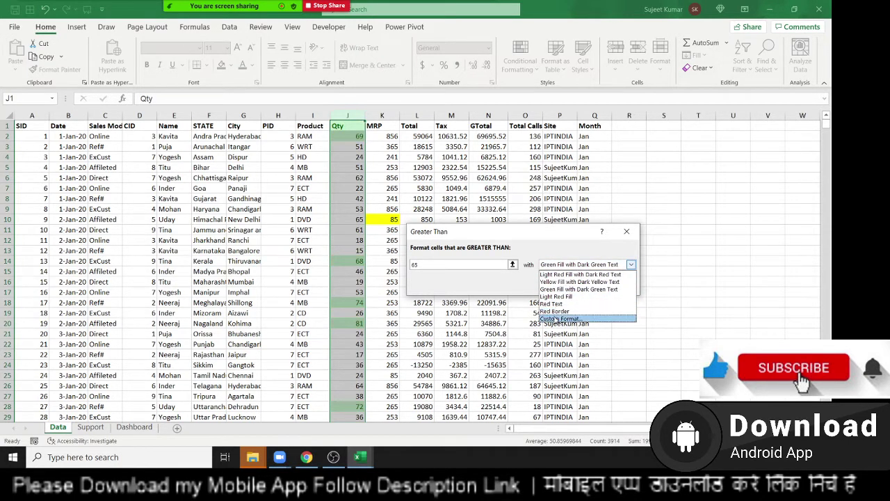
# Define a custom green fill format and apply the greater-than-65 rule to Qty
pyautogui.click(556, 317)
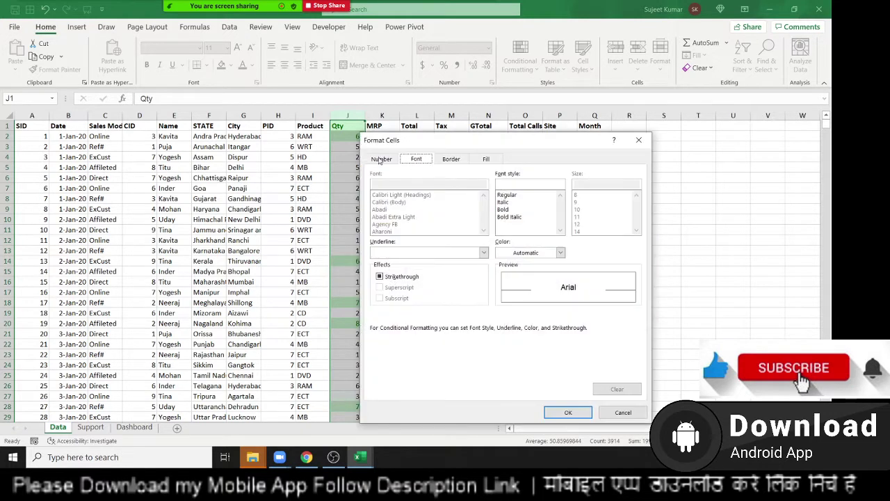
pyautogui.click(381, 159)
pyautogui.click(422, 161)
pyautogui.click(453, 161)
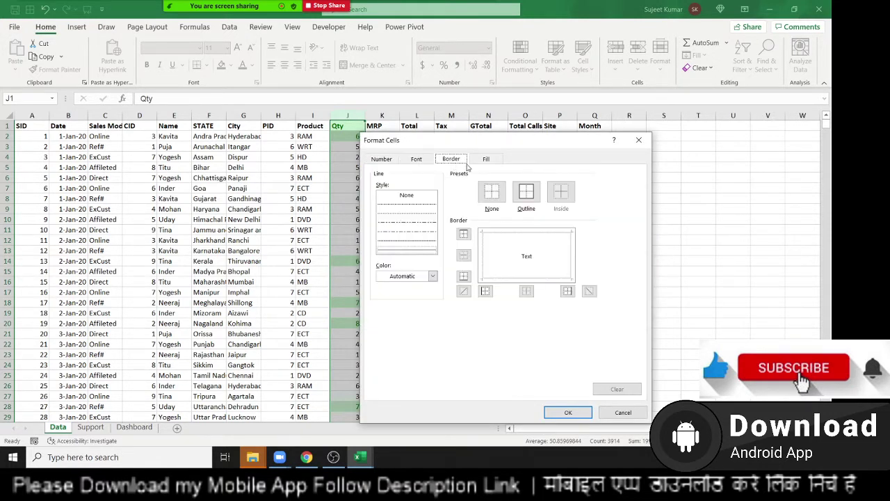
pyautogui.click(485, 161)
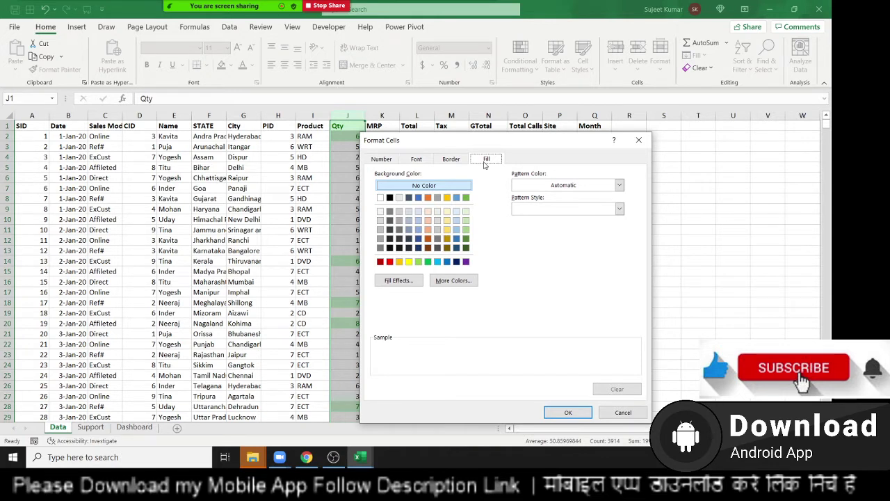
pyautogui.click(428, 262)
pyautogui.click(568, 413)
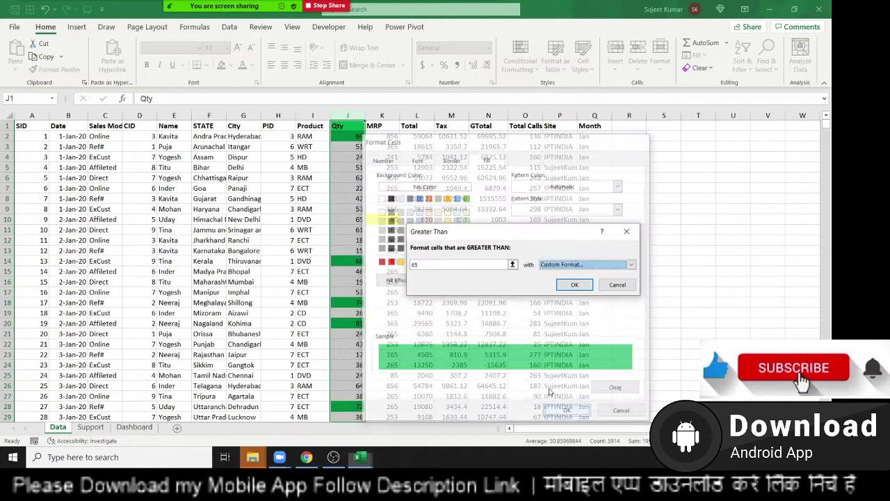
pyautogui.click(574, 284)
pyautogui.click(416, 261)
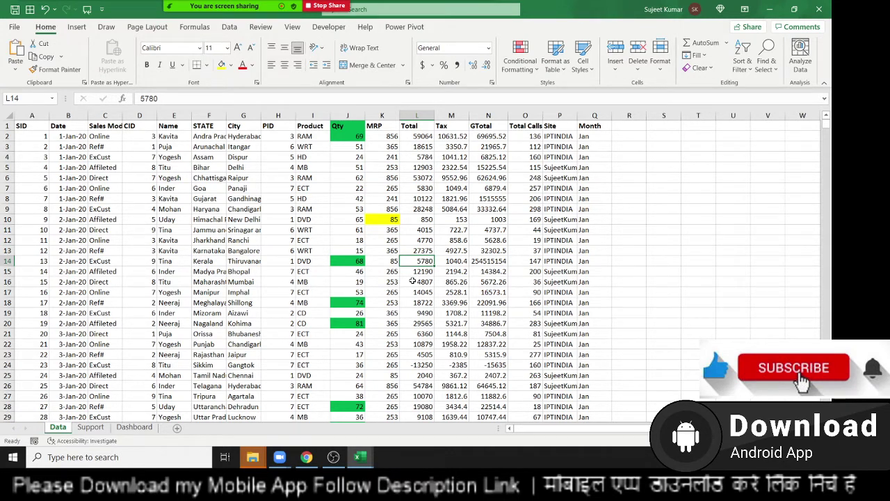
# Try quantities 16 and 61, then set Qty cell J15 to 67 so it turns green
pyautogui.press('Left')
pyautogui.press('Left')
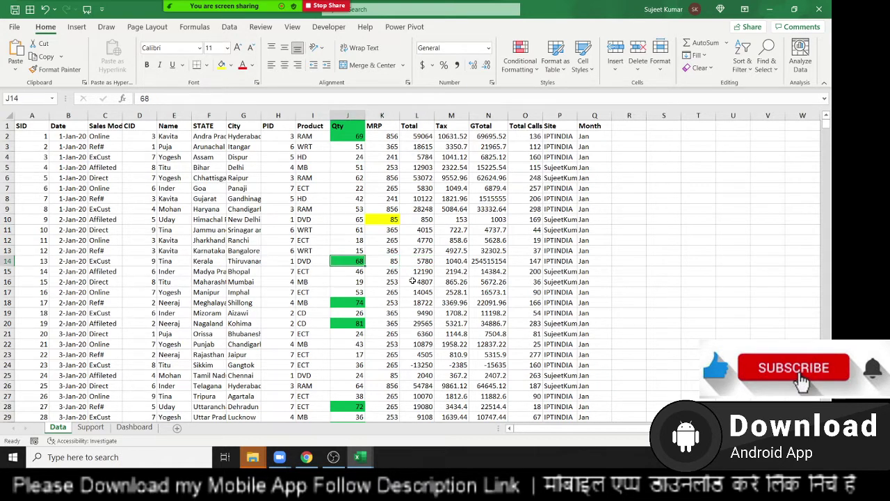
pyautogui.write('16')
pyautogui.press('Return')
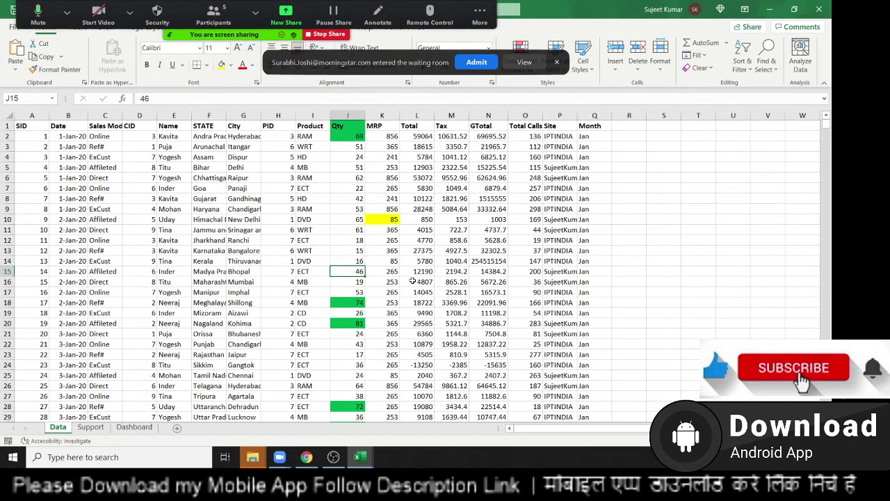
pyautogui.write('61')
pyautogui.press('Return')
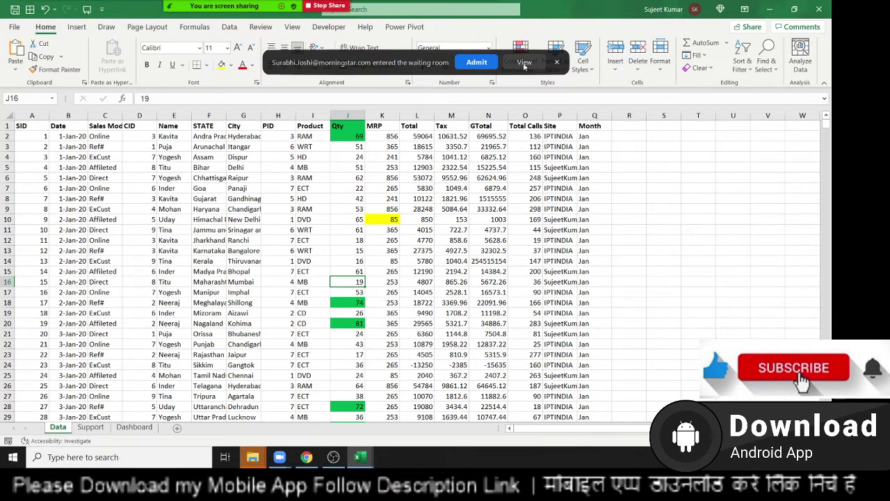
pyautogui.click(487, 64)
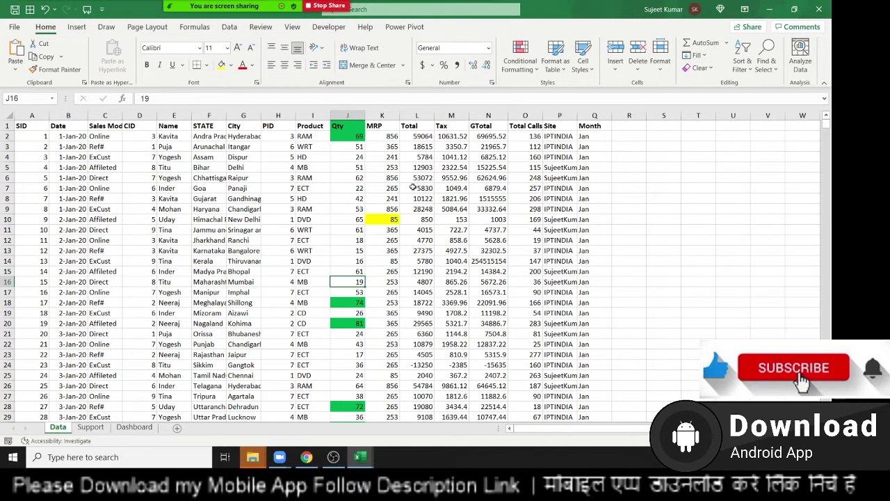
pyautogui.press('Up')
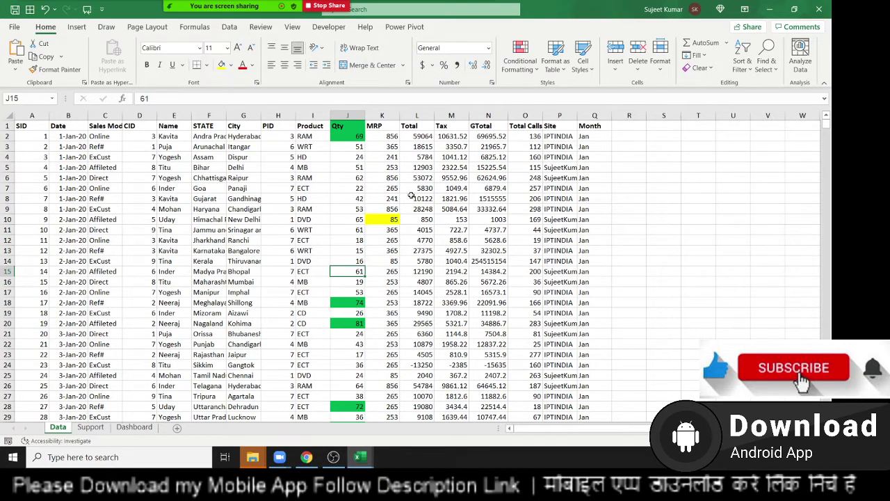
pyautogui.write('67')
pyautogui.press('Return')
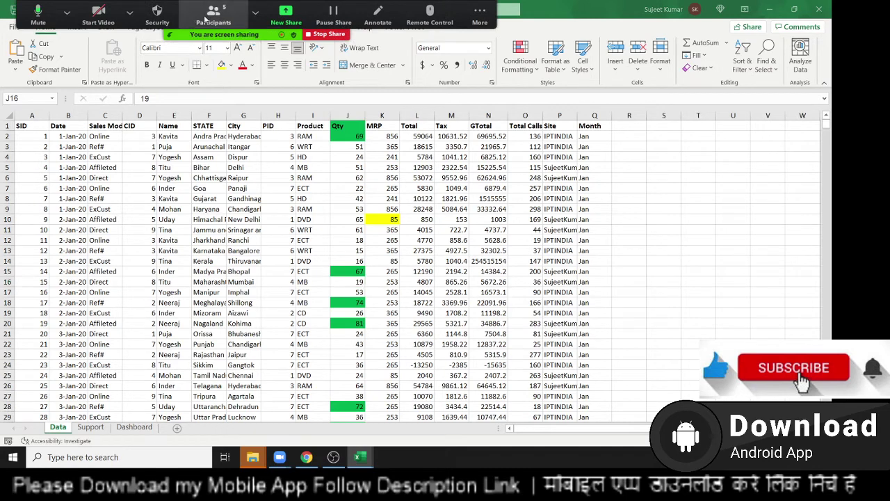
pyautogui.click(214, 10)
pyautogui.moveTo(376, 243)
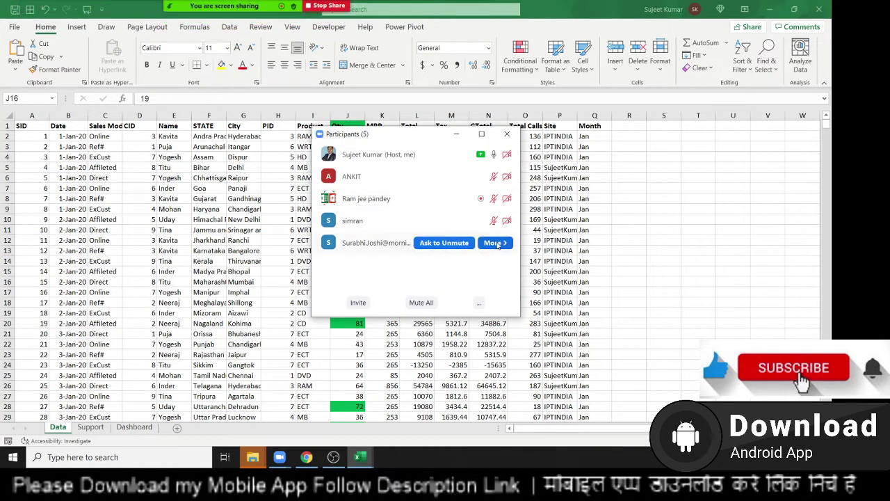
pyautogui.click(495, 243)
pyautogui.click(549, 297)
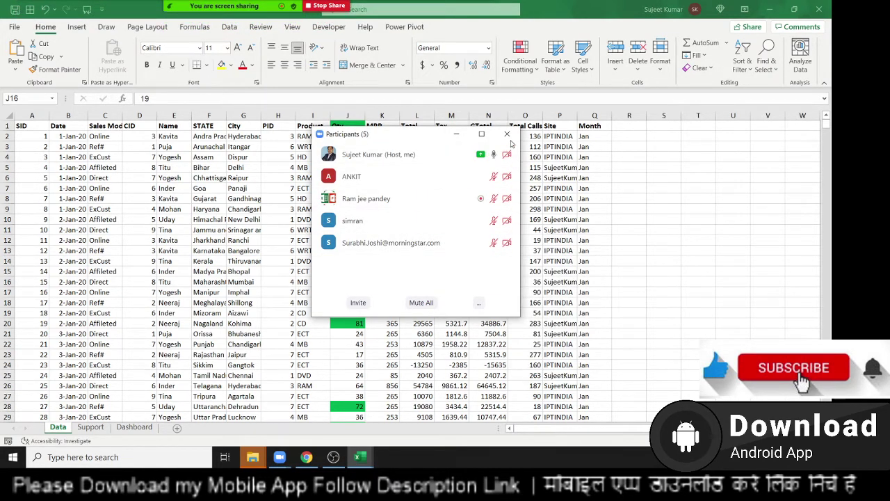
pyautogui.click(511, 136)
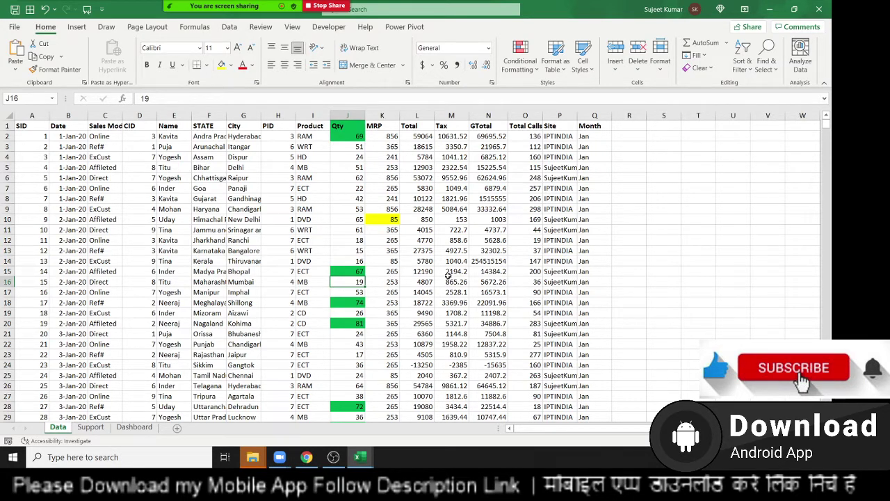
# Select Qty cell J7 (value 22) and bring up the Highlight Cells Rules choices
pyautogui.click(427, 209)
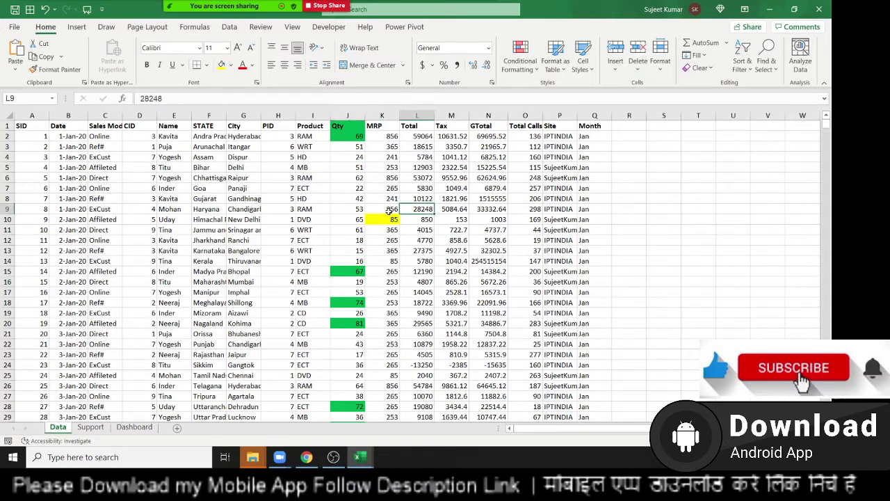
pyautogui.moveTo(389, 209); pyautogui.dragTo(414, 241)
pyautogui.click(407, 306)
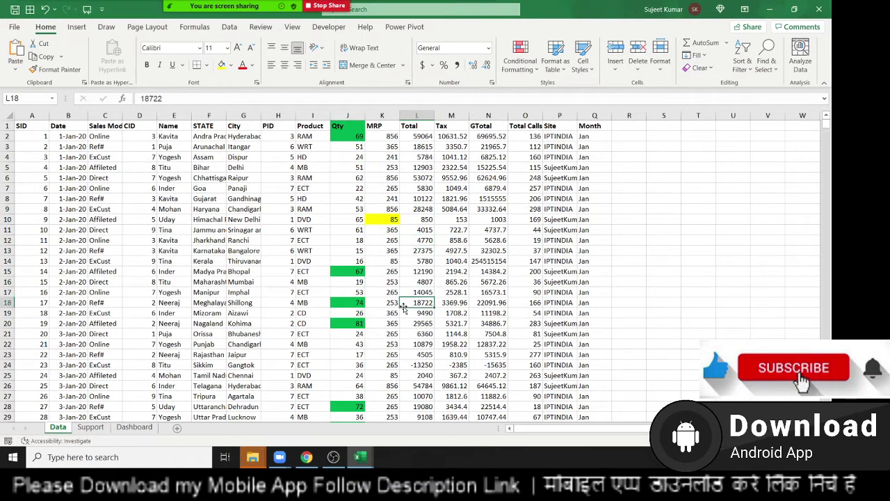
pyautogui.click(343, 186)
pyautogui.click(520, 66)
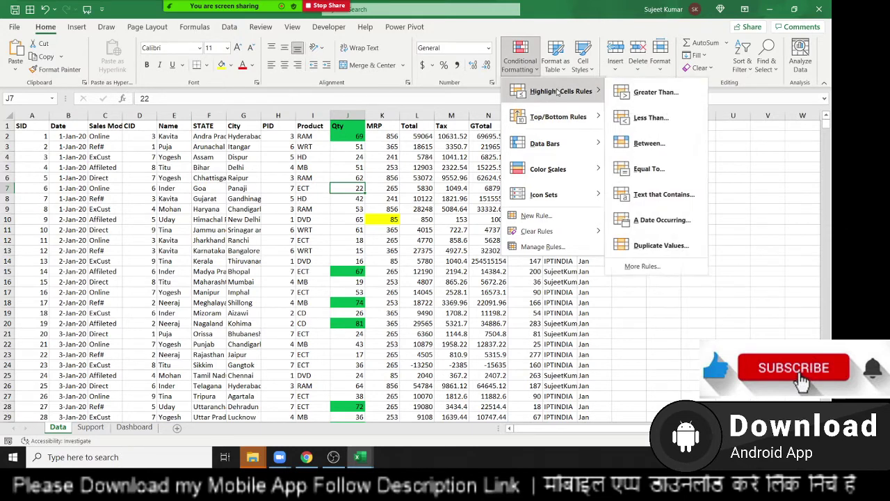
pyautogui.moveTo(560, 91)
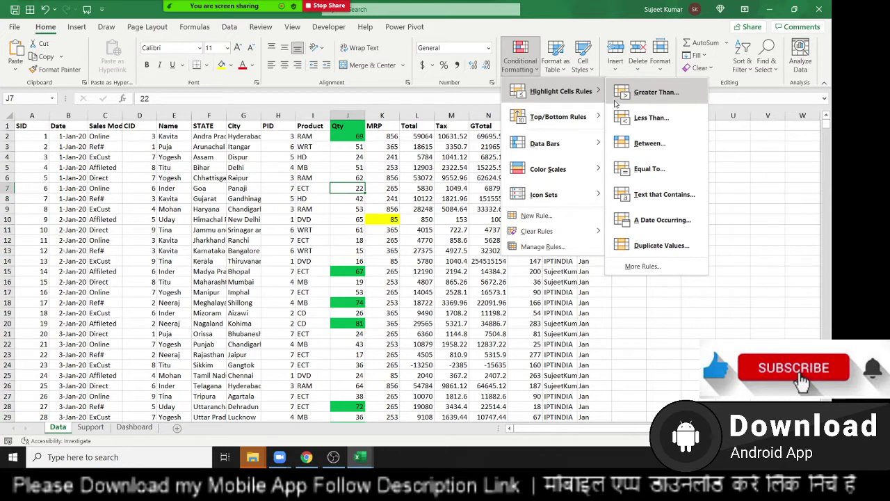
# Step through Greater Than, Less Than, Between and Equal To, then dismiss without adding a rule
pyautogui.press('Down')
pyautogui.press('Down')
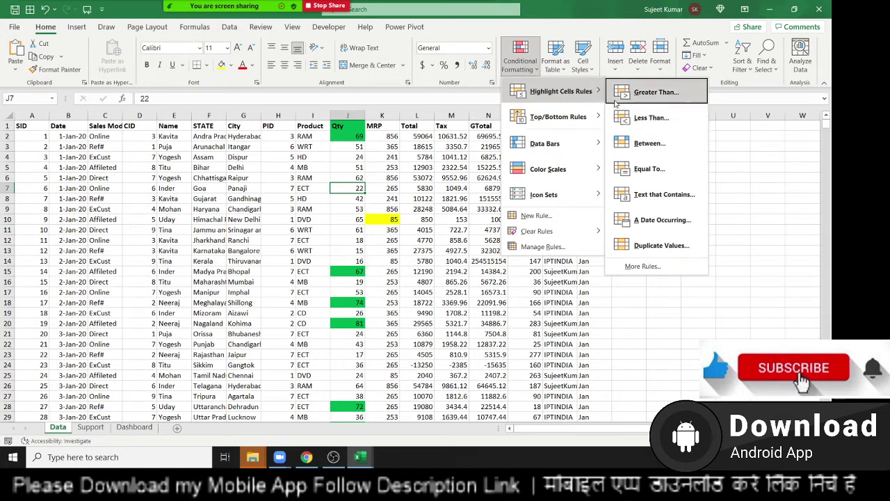
pyautogui.press('Down')
pyautogui.press('Down')
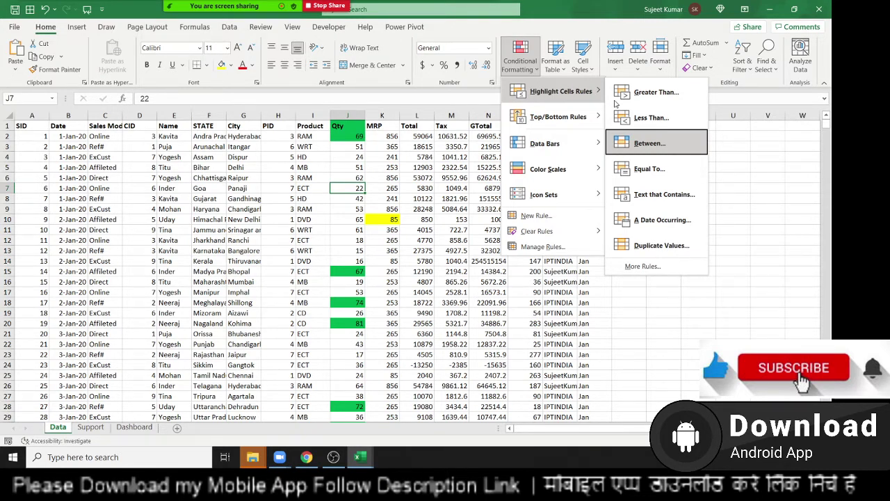
pyautogui.press('Down')
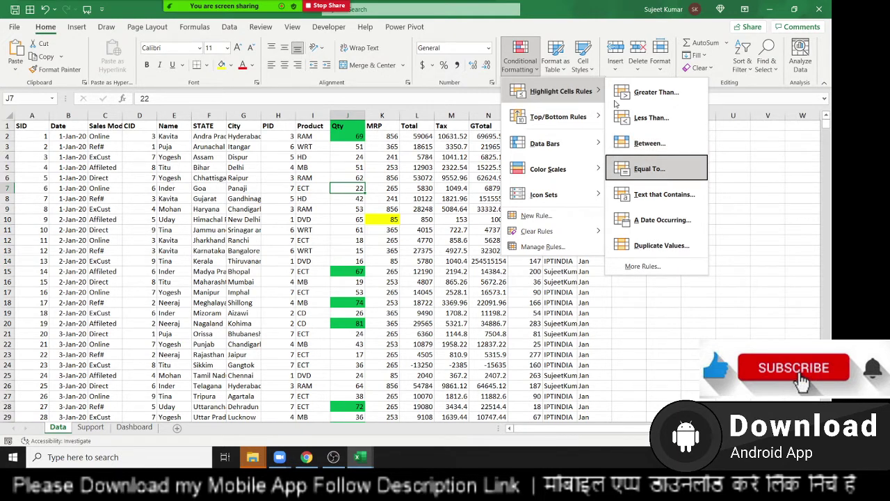
pyautogui.press('Escape')
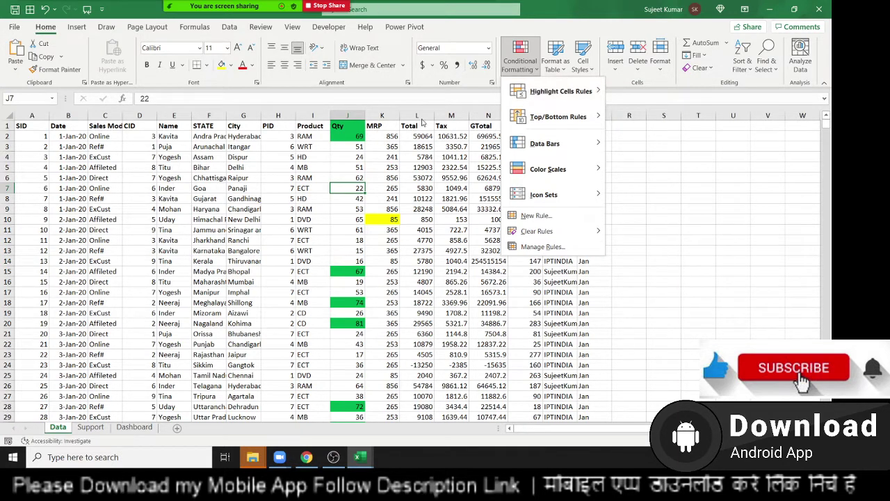
pyautogui.click(173, 120)
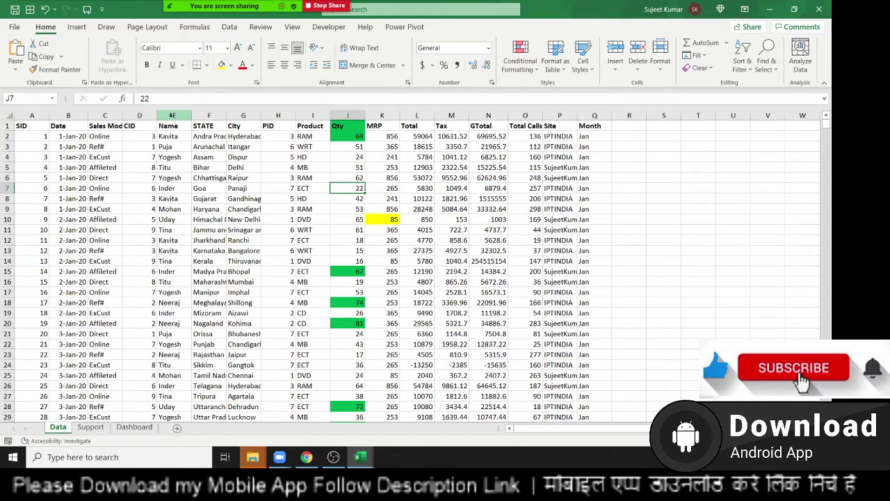
pyautogui.click(172, 118)
pyautogui.click(521, 59)
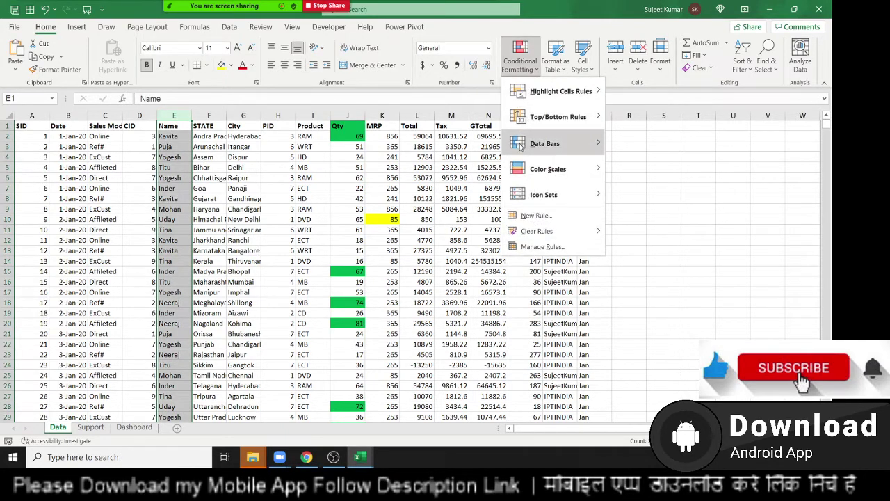
pyautogui.moveTo(561, 91)
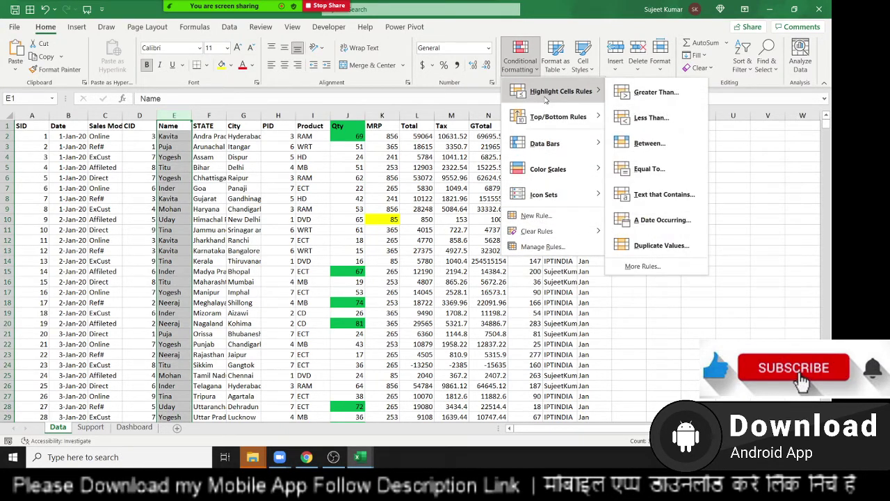
pyautogui.click(649, 168)
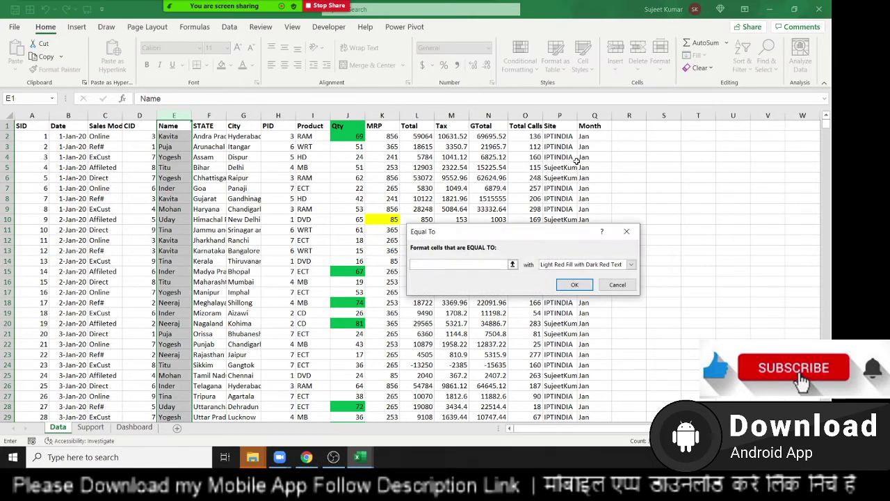
pyautogui.write('Puja')
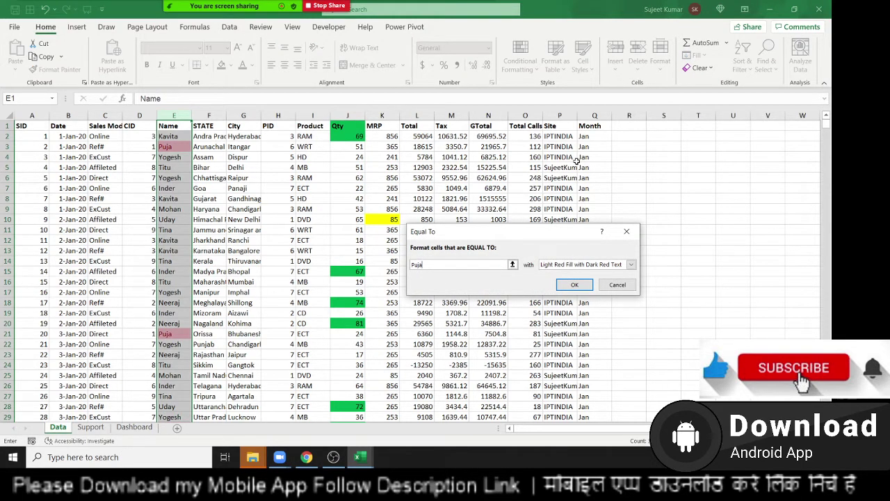
pyautogui.click(626, 231)
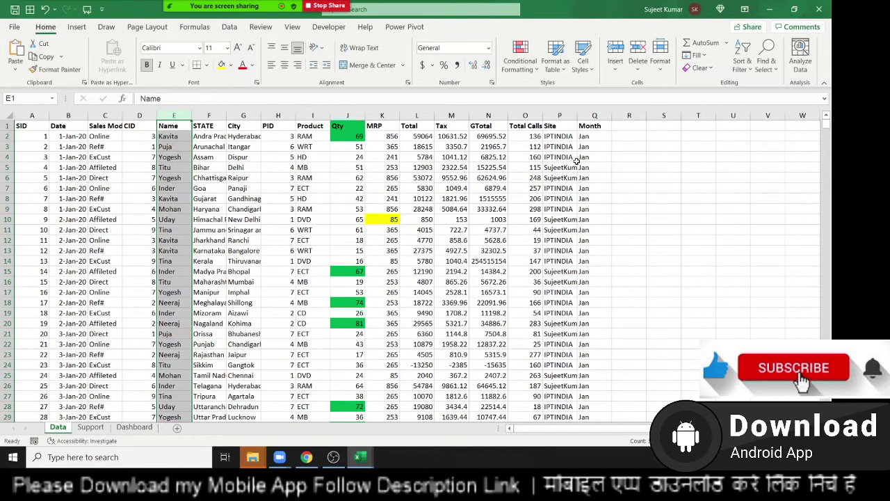
pyautogui.click(375, 116)
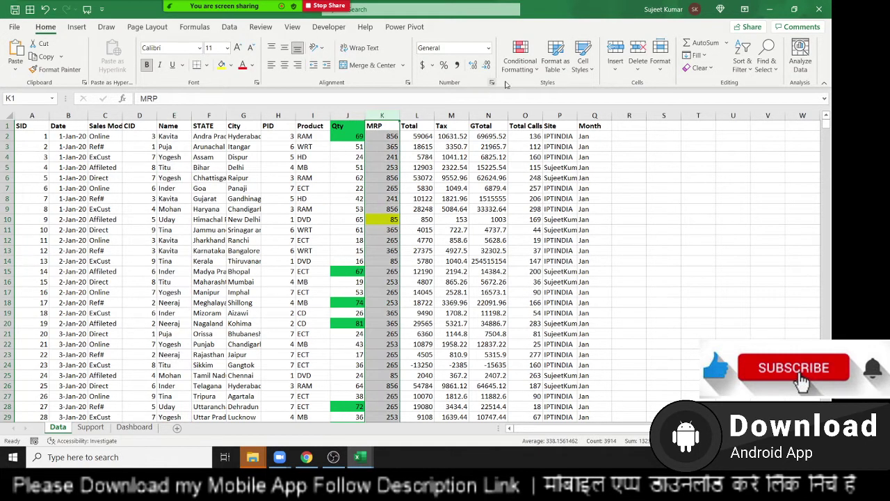
pyautogui.click(521, 59)
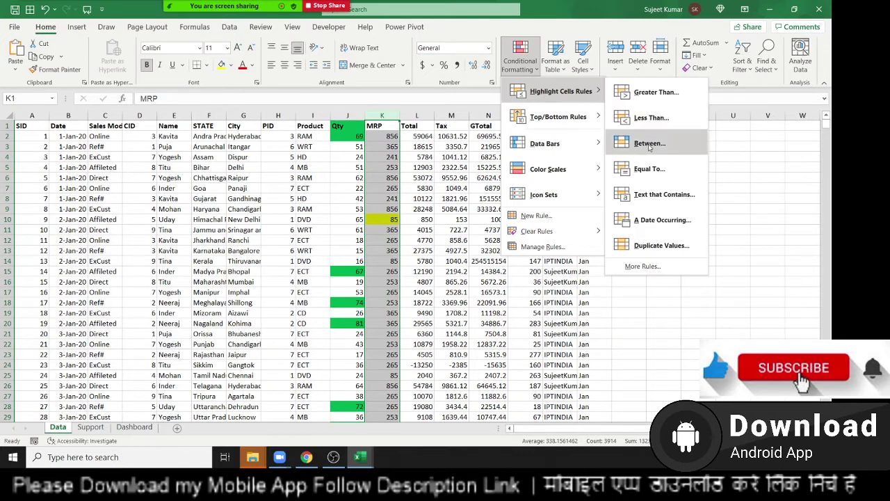
pyautogui.click(656, 177)
pyautogui.write('241')
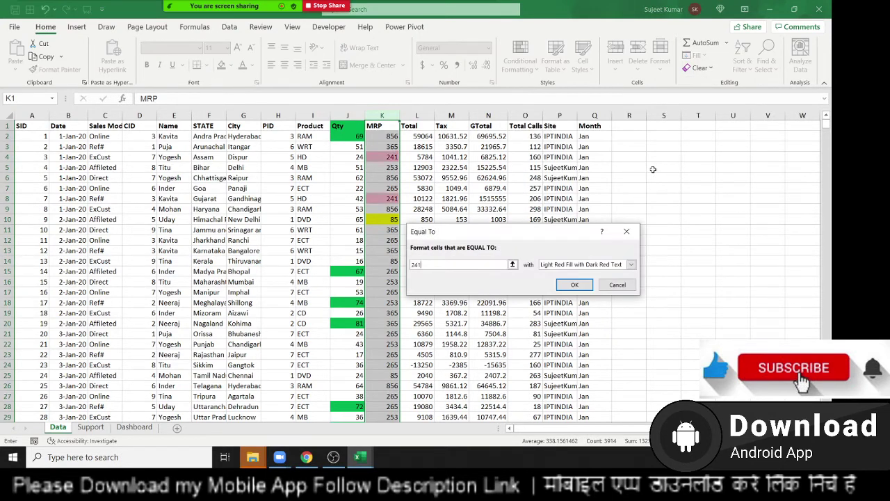
pyautogui.press('Escape')
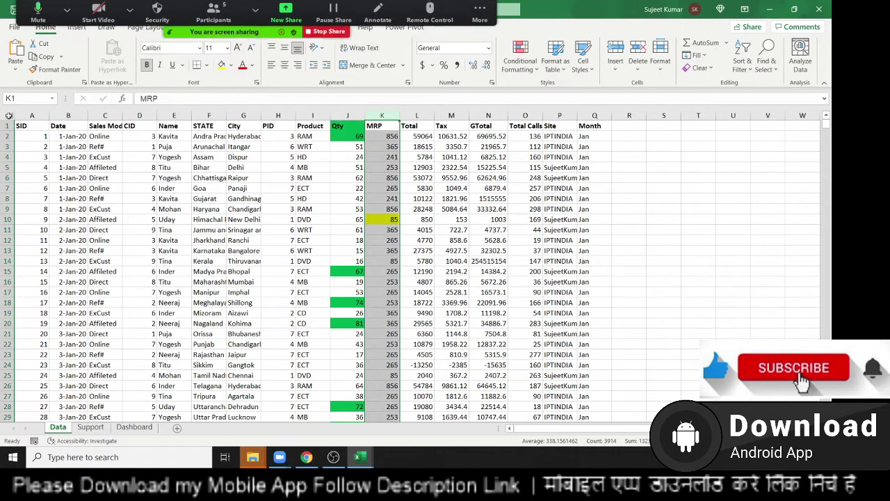
pyautogui.click(69, 116)
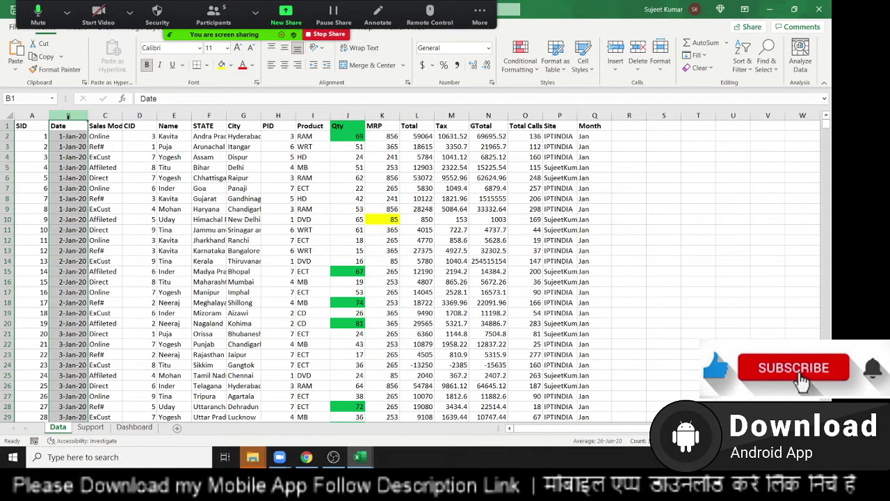
pyautogui.click(520, 60)
pyautogui.moveTo(556, 92)
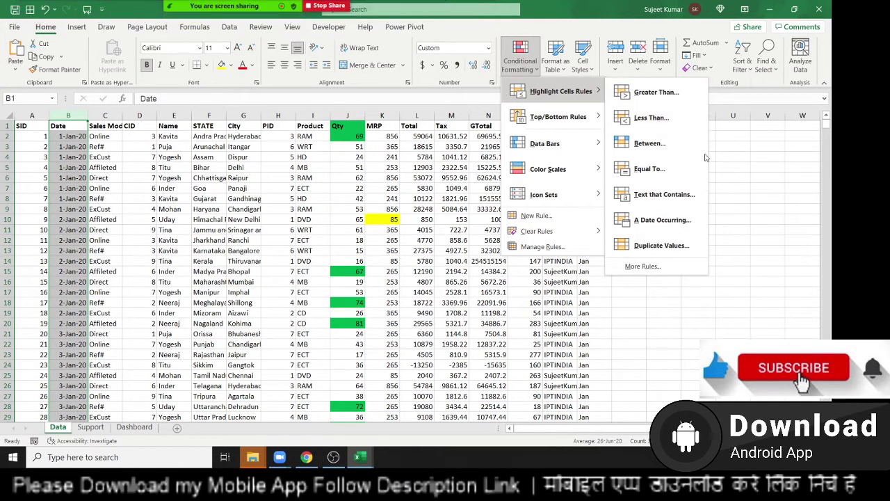
pyautogui.click(679, 165)
pyautogui.write('1/')
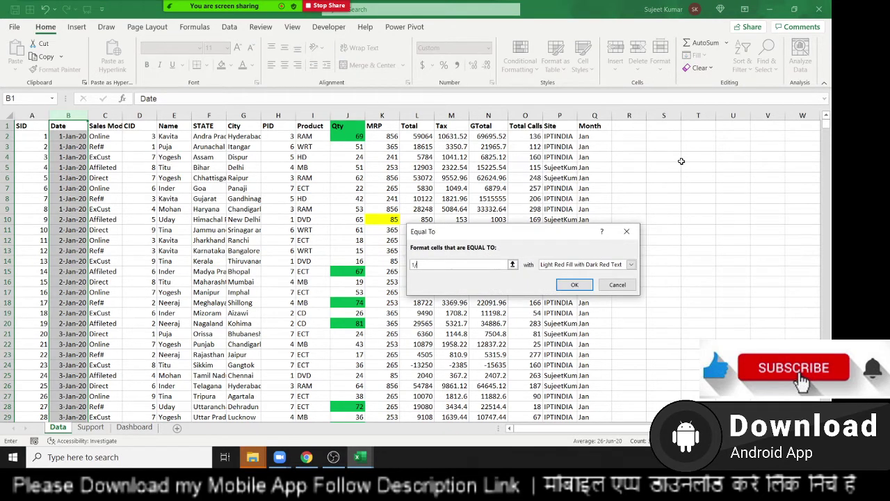
pyautogui.write('2')
pyautogui.write('/')
pyautogui.write('20')
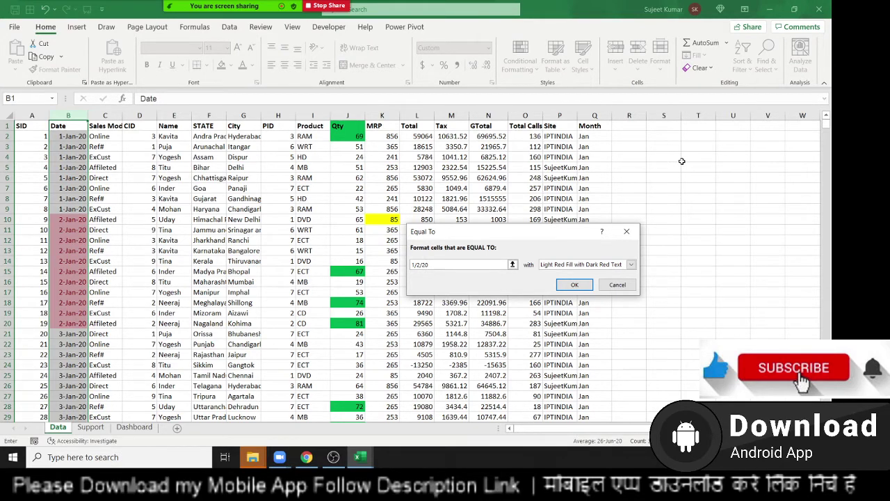
pyautogui.press('Escape')
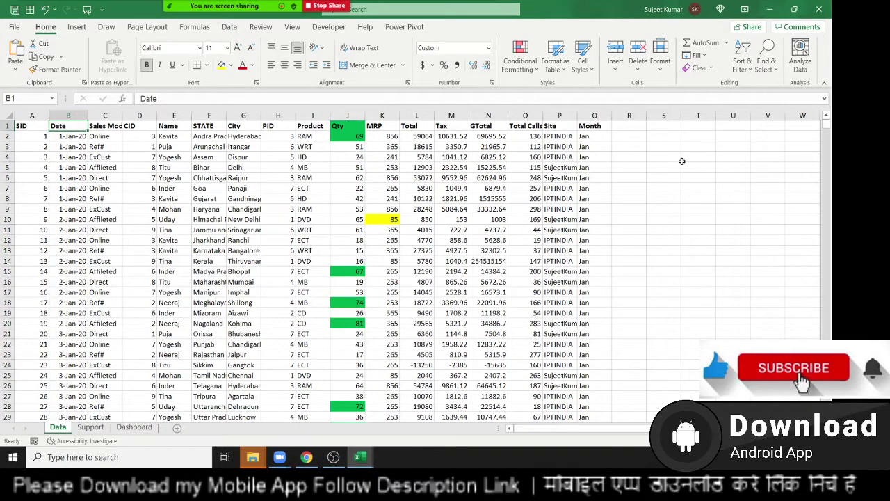
pyautogui.press('Down')
pyautogui.press('Down')
pyautogui.press('Down')
# Scan the header row from SID to Tax, then select the whole City column data
pyautogui.press('Up')
pyautogui.press('Up')
pyautogui.press('Up')
pyautogui.press('Right')
pyautogui.press('Right')
pyautogui.press('Right')
pyautogui.press('Right')
pyautogui.press('Right')
pyautogui.press('Right')
pyautogui.press('Right')
pyautogui.press('Right')
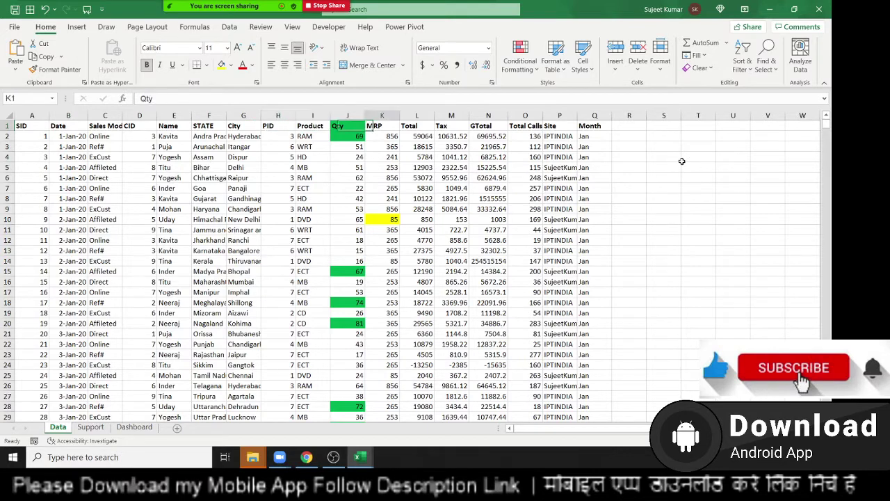
pyautogui.press('Right')
pyautogui.press('Left')
pyautogui.press('Left')
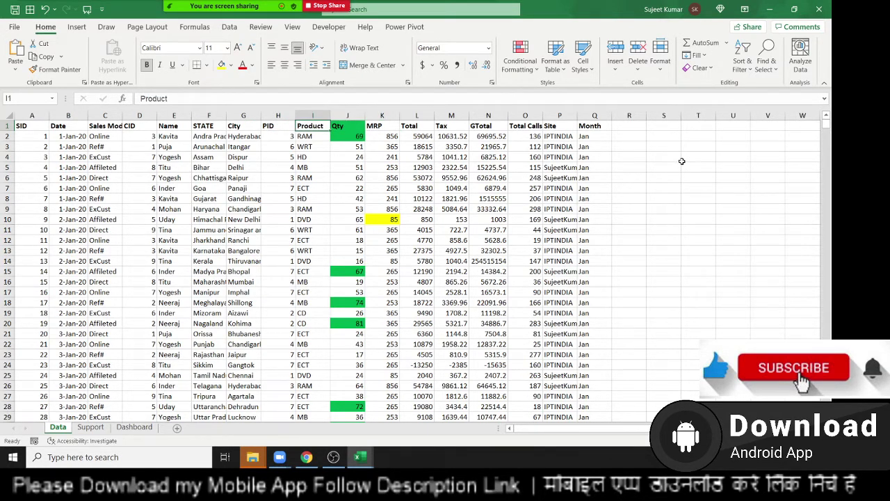
pyautogui.press('Right')
pyautogui.press('Right')
pyautogui.press('Right')
pyautogui.press('Right')
pyautogui.press('Right')
pyautogui.press('Right')
pyautogui.press('Right')
pyautogui.press('Left')
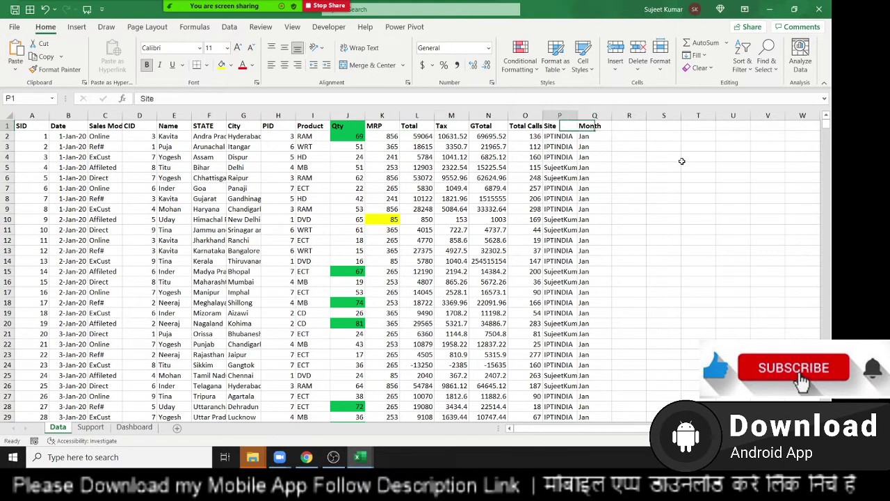
pyautogui.press('Left')
pyautogui.press('Left')
pyautogui.press('Left')
pyautogui.press('Left')
pyautogui.press('Left')
pyautogui.press('Left')
pyautogui.press('Left')
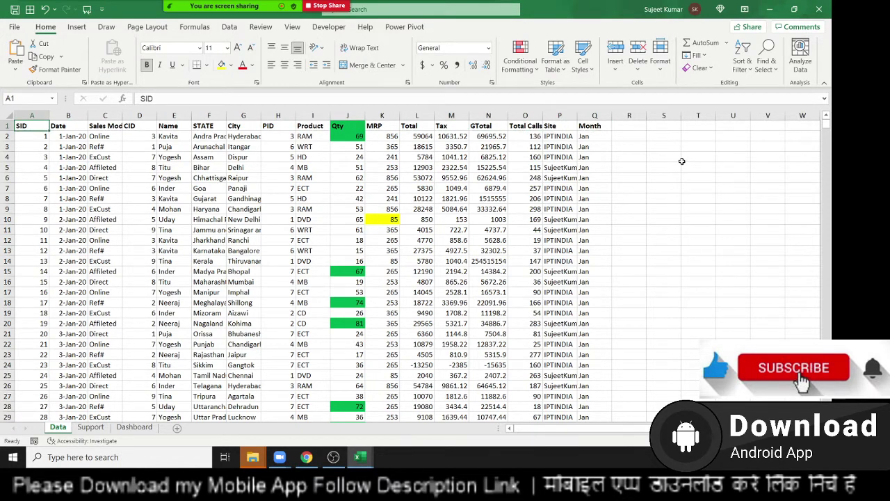
pyautogui.press('Right')
pyautogui.press('Right')
pyautogui.press('Right')
pyautogui.press('Right')
pyautogui.press('Right')
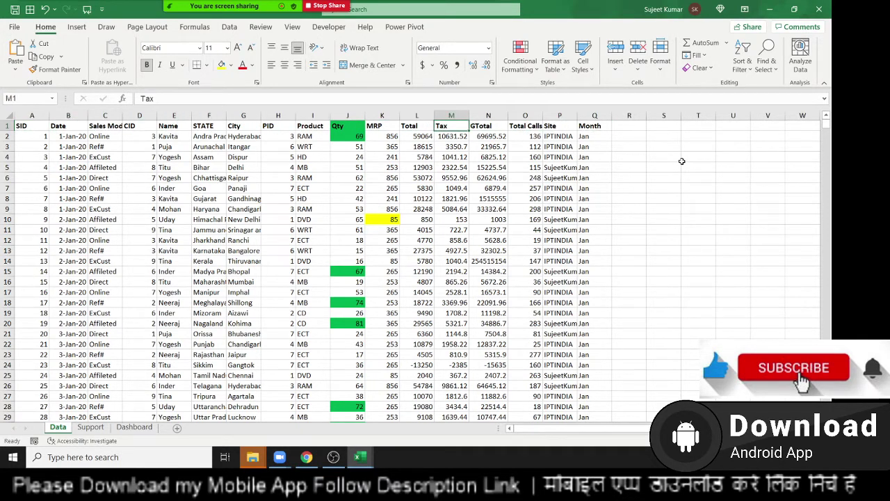
pyautogui.press('Left')
pyautogui.press('Left')
pyautogui.press('Left')
pyautogui.press('Left')
pyautogui.press('Left')
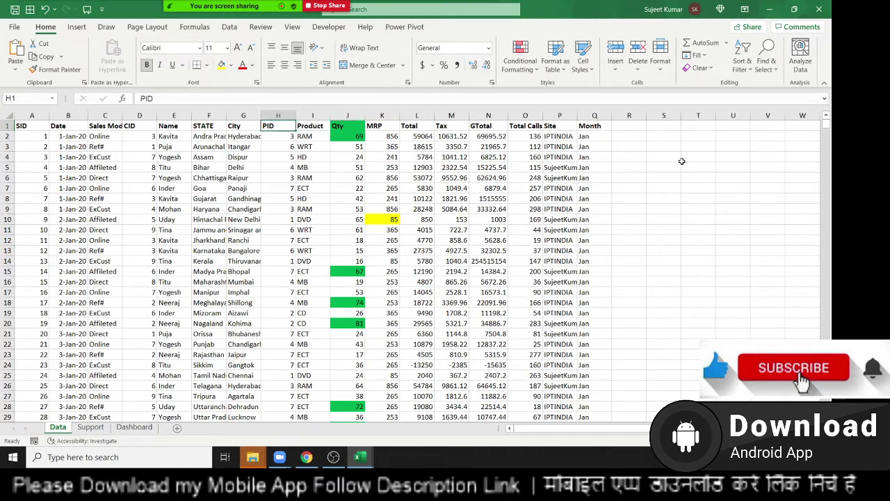
pyautogui.press('Left')
pyautogui.press('Left')
pyautogui.press('Right')
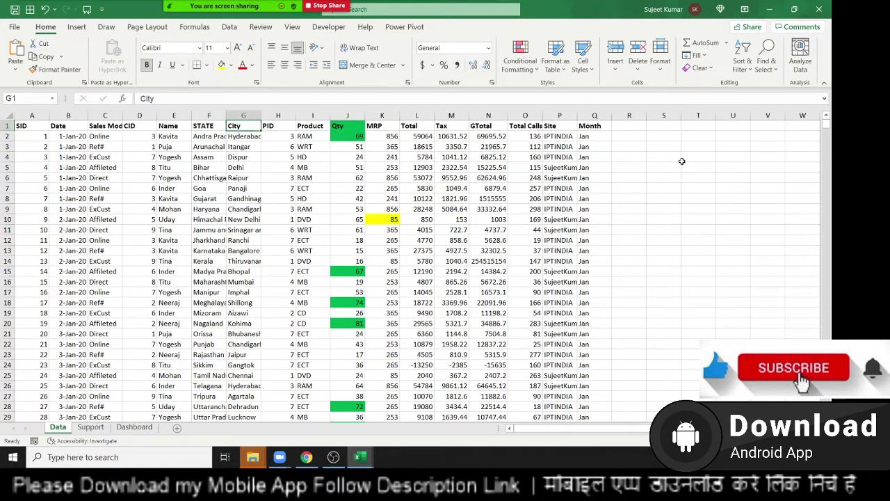
pyautogui.hotkey('ctrl', 'shift', 'Down')
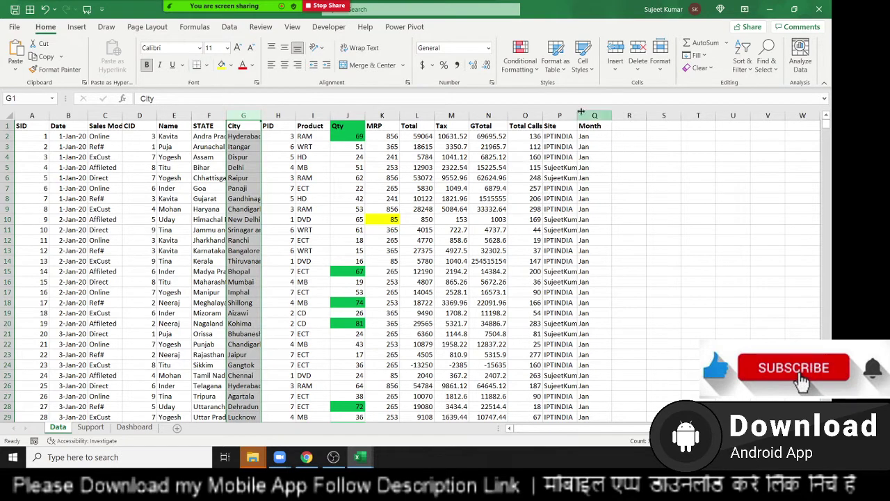
pyautogui.click(519, 69)
pyautogui.moveTo(559, 92)
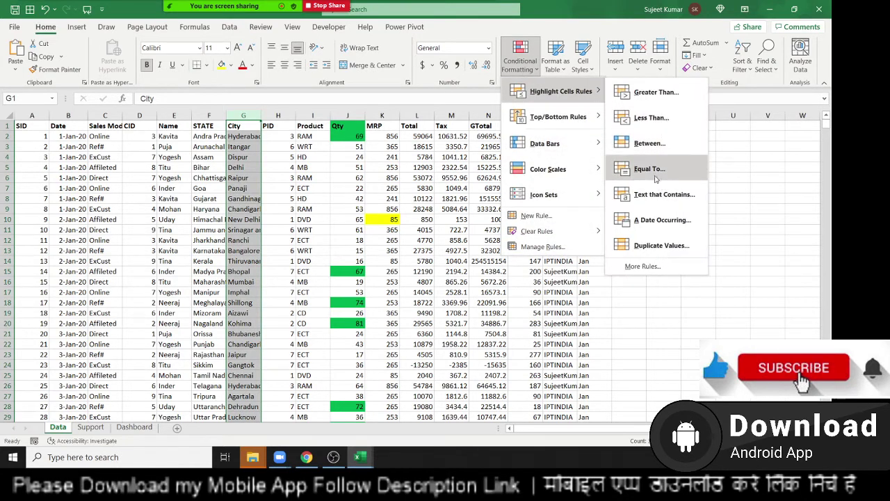
pyautogui.click(655, 169)
pyautogui.write('del')
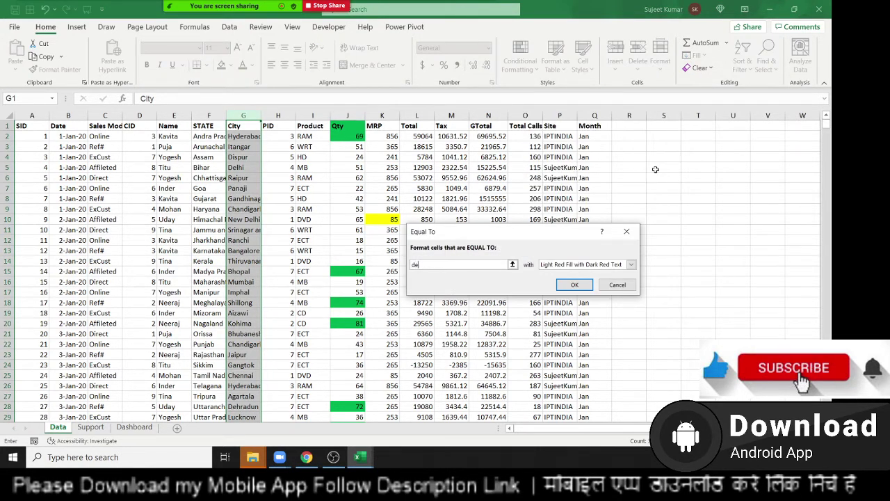
pyautogui.write('hi')
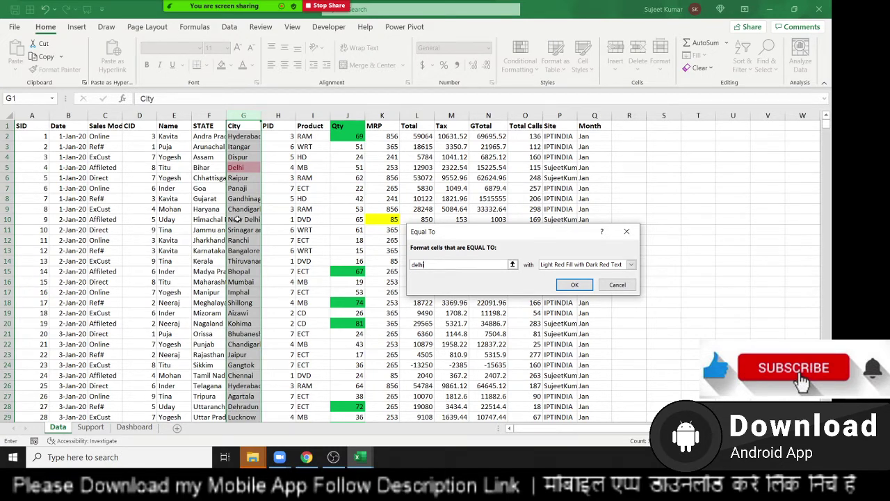
pyautogui.press('Escape')
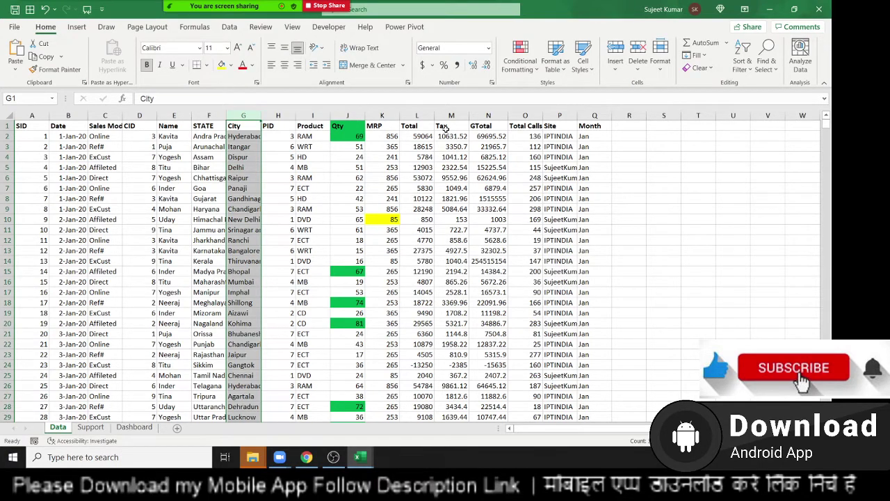
pyautogui.click(518, 56)
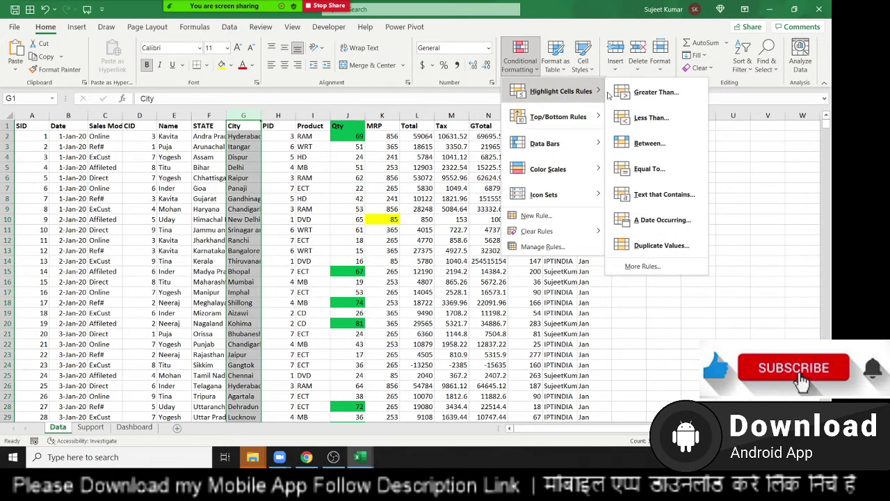
pyautogui.moveTo(556, 91)
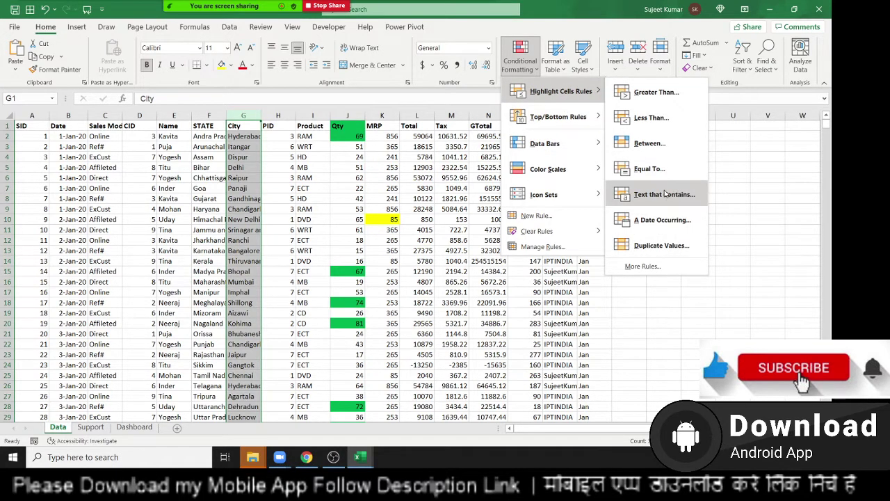
pyautogui.click(665, 194)
pyautogui.write('d')
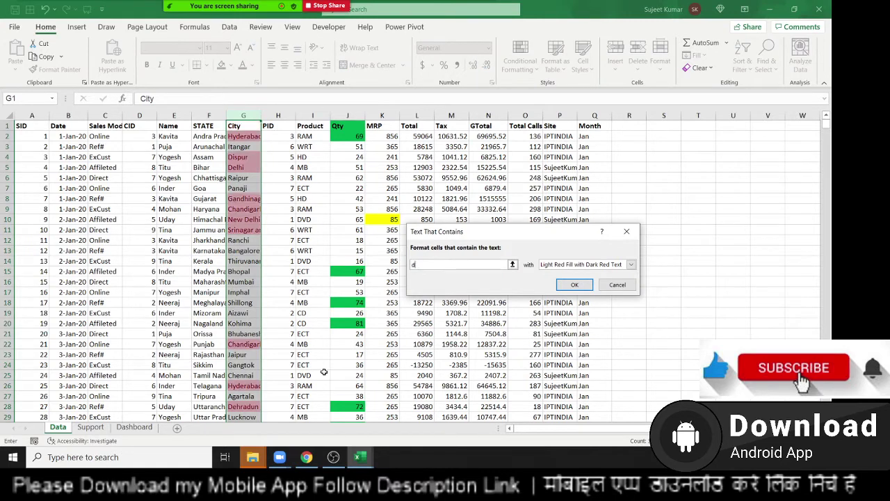
pyautogui.write('elh')
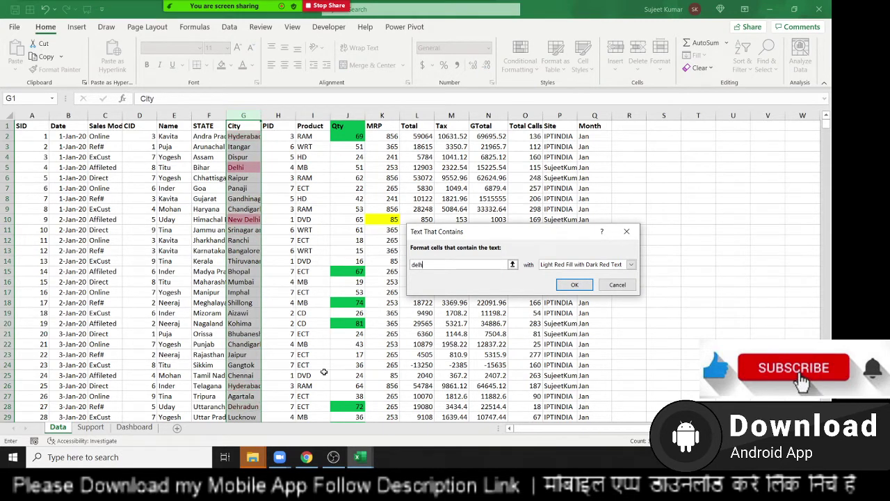
pyautogui.write('i')
pyautogui.press('Escape')
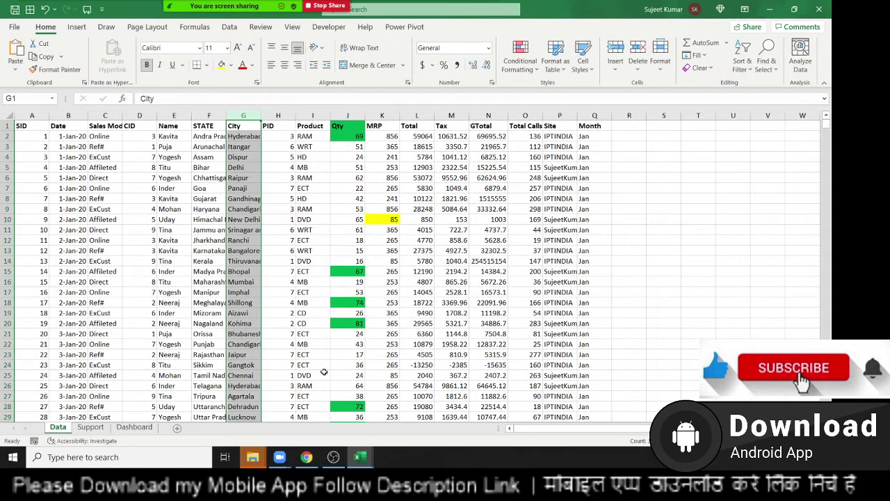
# Enter 5/20/21 as the first date in cell B2
pyautogui.press('Left')
pyautogui.press('Left')
pyautogui.press('Left')
pyautogui.press('Left')
pyautogui.press('Left')
pyautogui.press('Down')
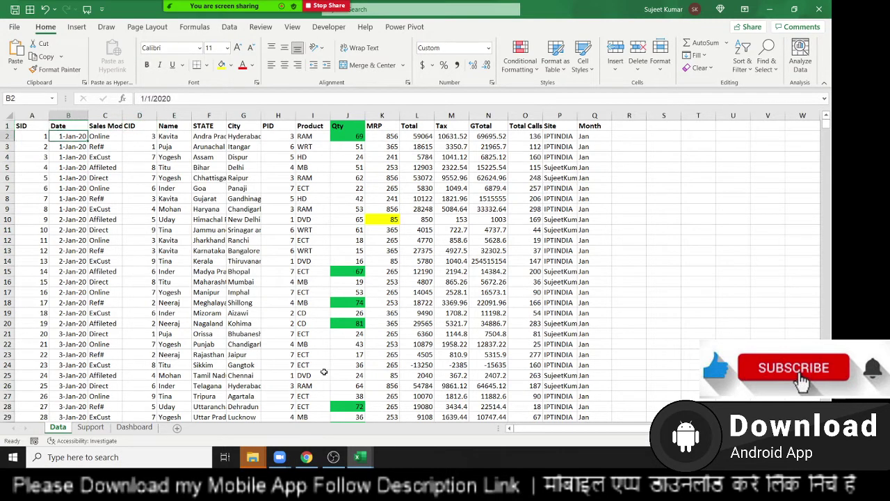
pyautogui.press('Down')
pyautogui.press('Down')
pyautogui.press('Down')
pyautogui.press('Down')
pyautogui.press('Down')
pyautogui.press('Up')
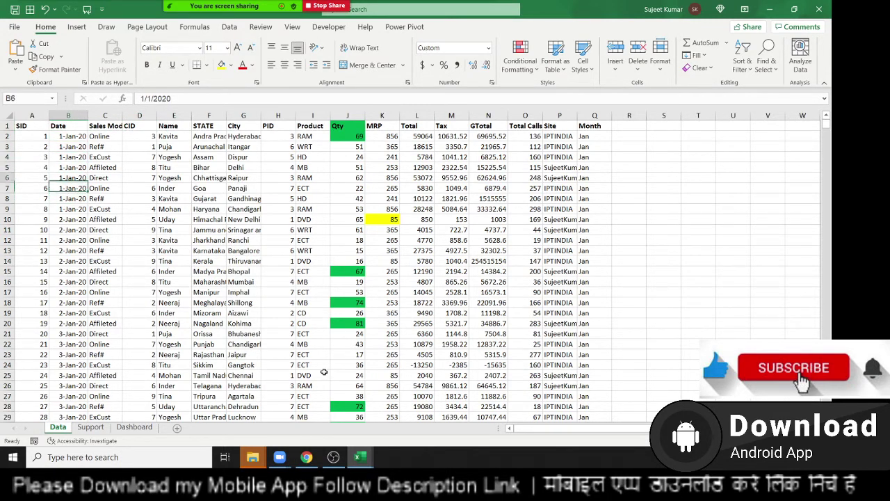
pyautogui.press('Up')
pyautogui.press('Up')
pyautogui.press('Up')
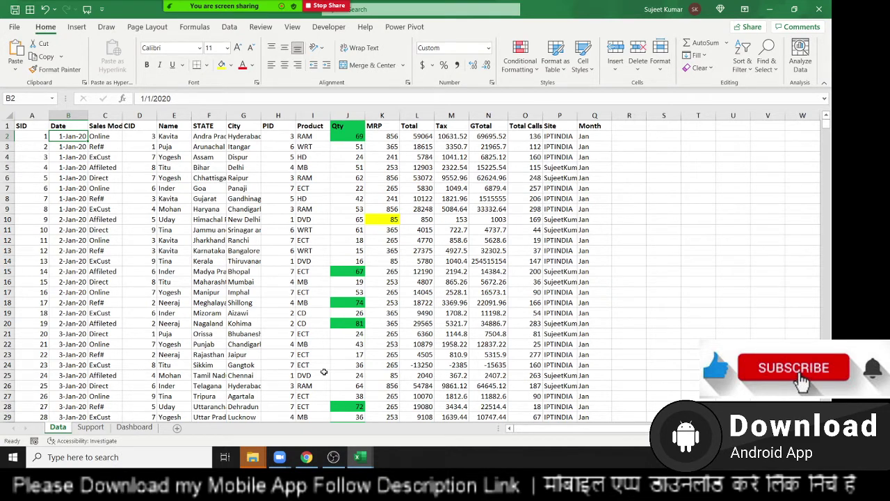
pyautogui.write('5/20/21')
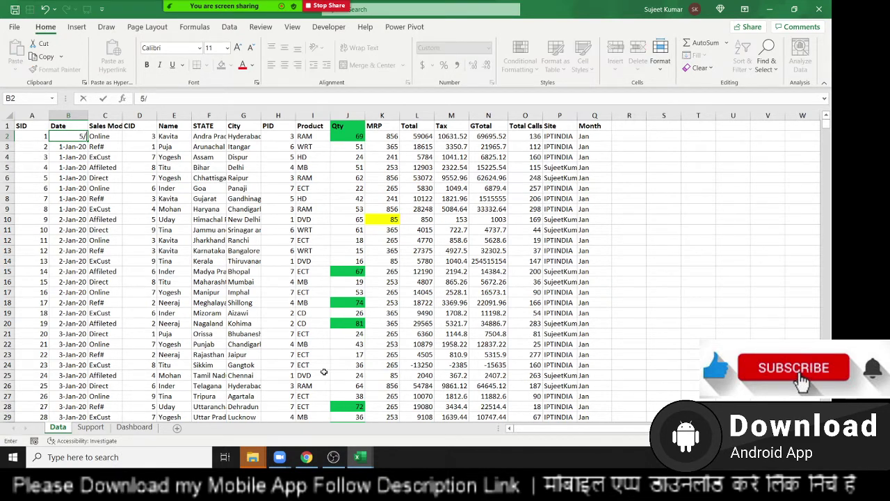
pyautogui.press('Return')
# Fill the Date column down from B2 as a daily series
pyautogui.press('Up')
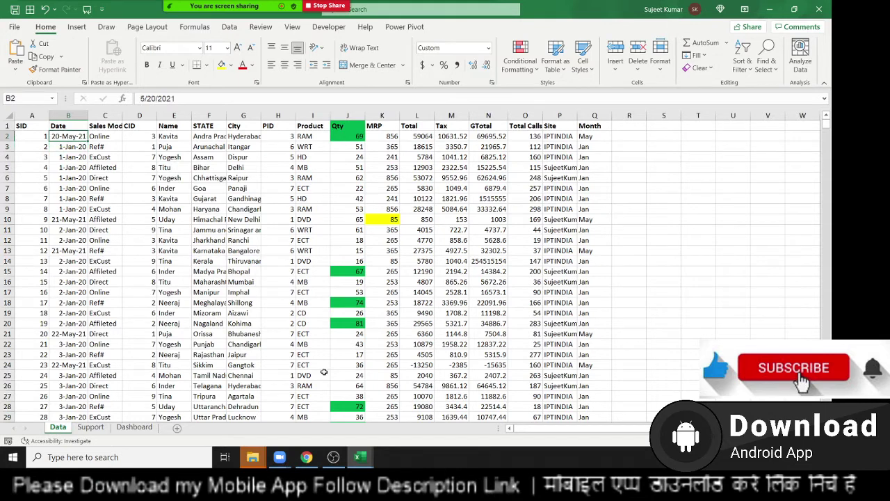
pyautogui.doubleClick(88, 141)
pyautogui.click(521, 59)
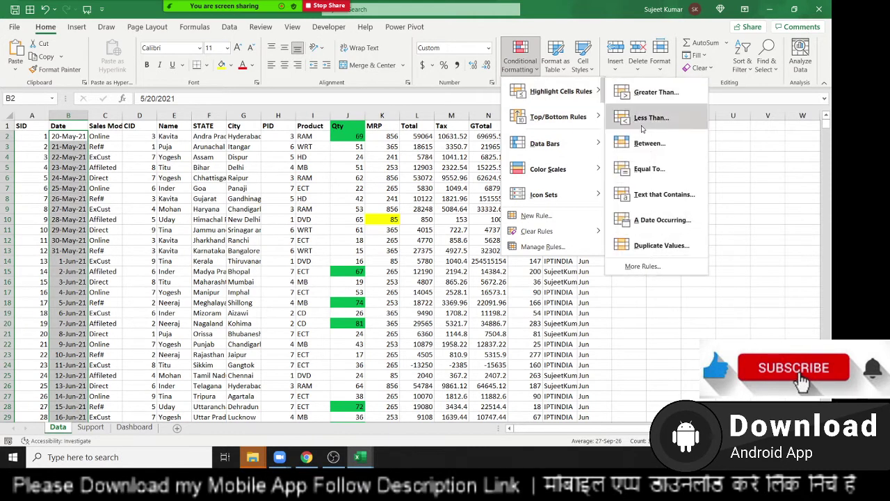
pyautogui.moveTo(560, 91)
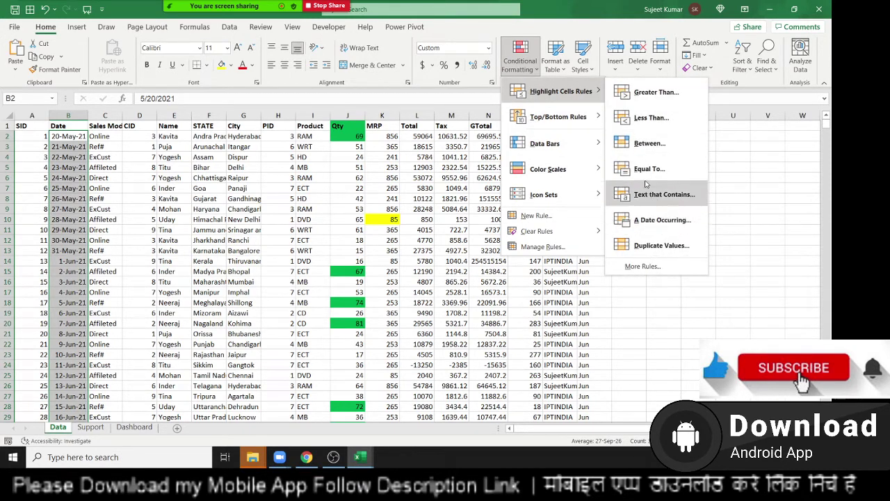
pyautogui.click(643, 169)
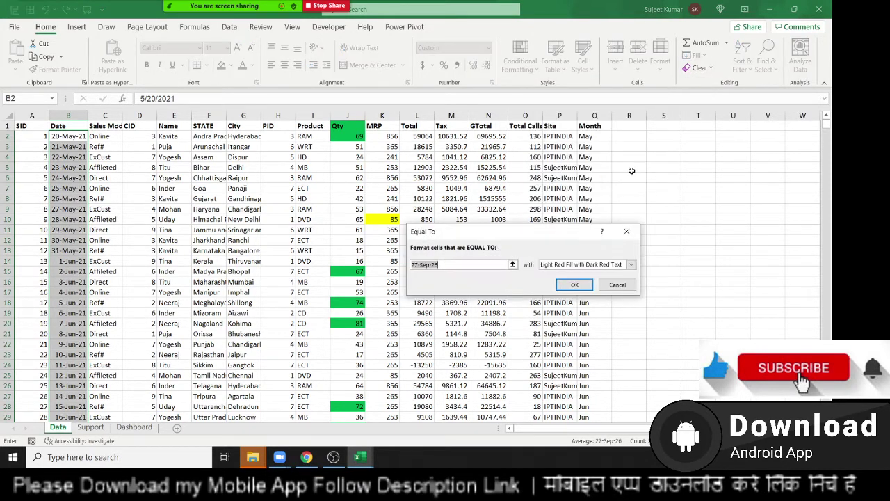
pyautogui.write('5/24')
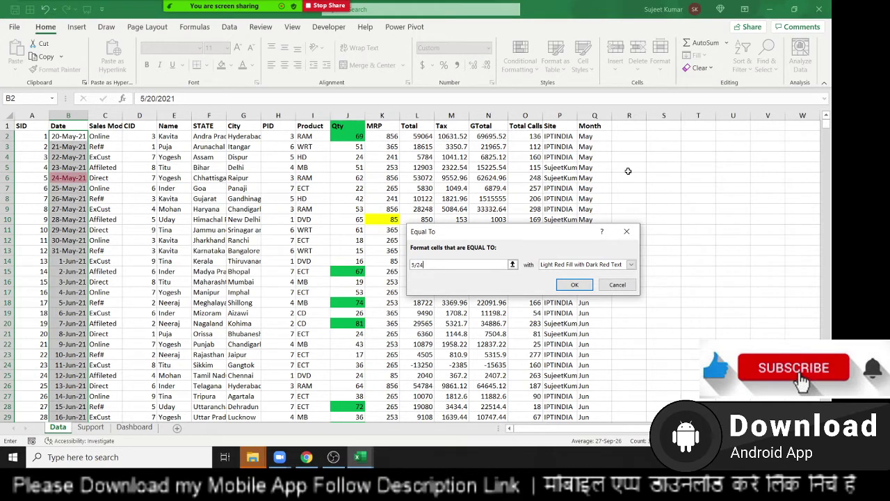
pyautogui.press('BackSpace')
pyautogui.press('BackSpace')
pyautogui.press('BackSpace')
pyautogui.press('BackSpace')
pyautogui.write('24-')
pyautogui.write('may')
pyautogui.press('Escape')
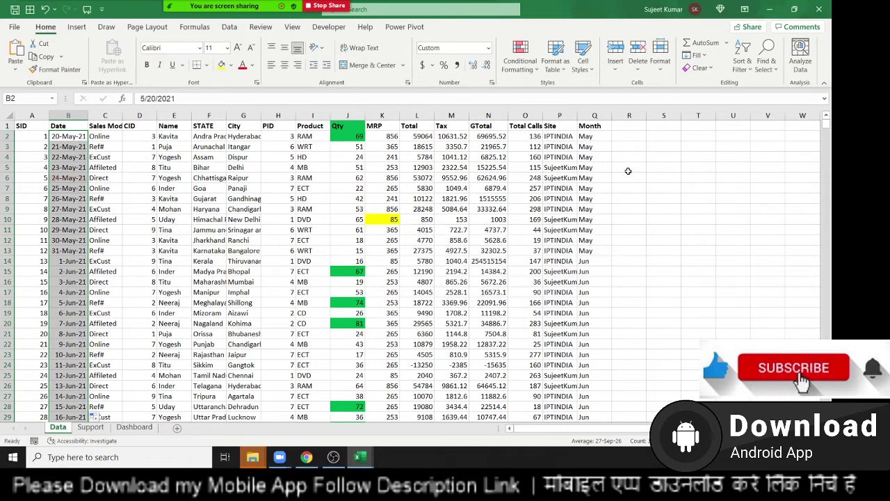
# Preview an A Date Occurring rule set to Tomorrow, then cancel it
pyautogui.click(523, 68)
pyautogui.moveTo(560, 91)
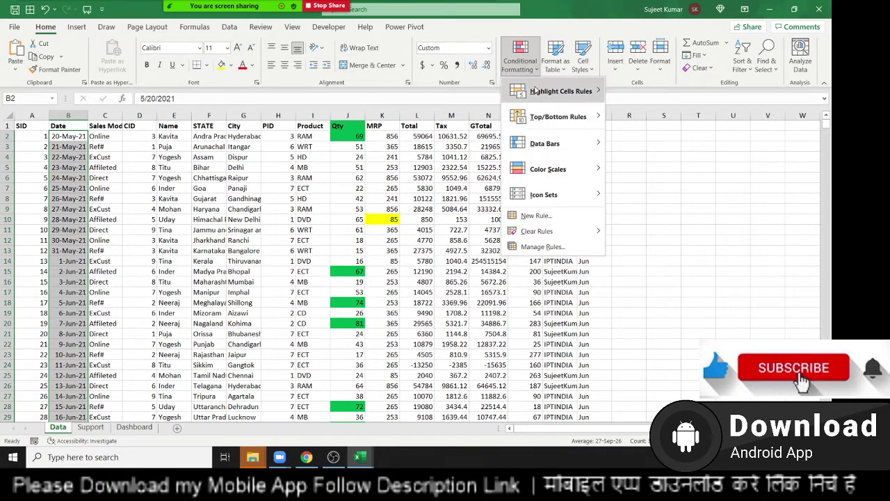
pyautogui.click(685, 230)
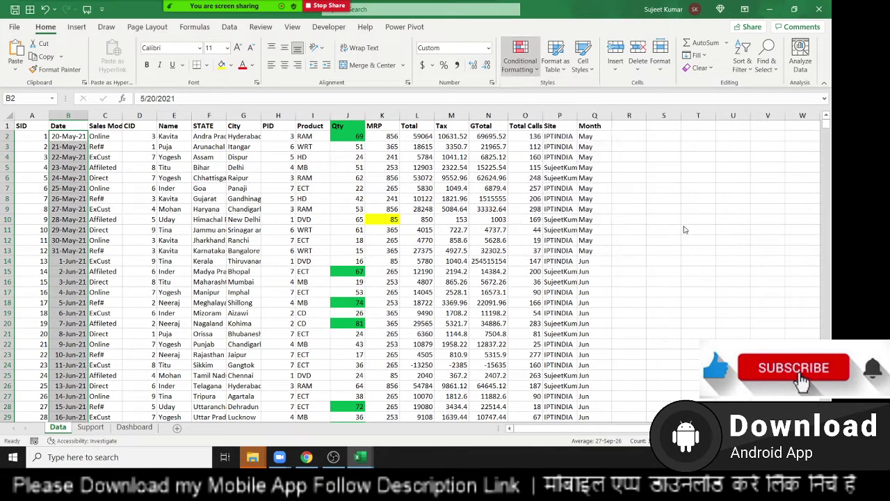
pyautogui.click(488, 252)
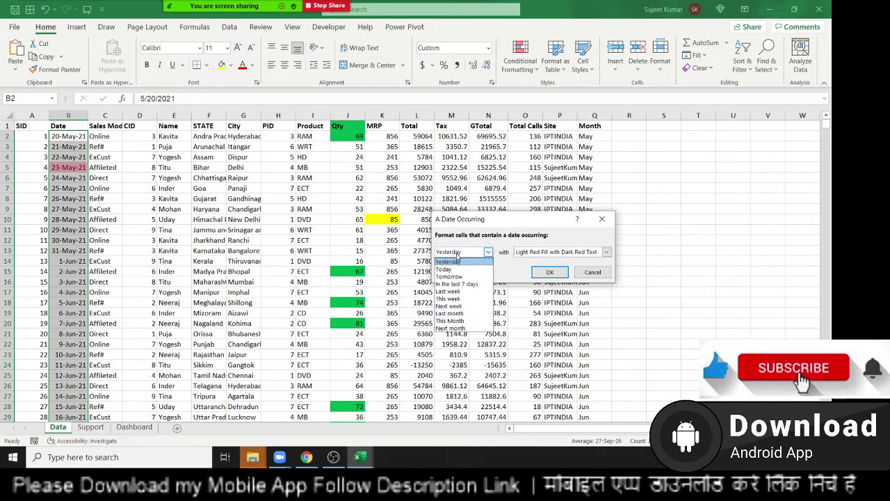
pyautogui.click(462, 268)
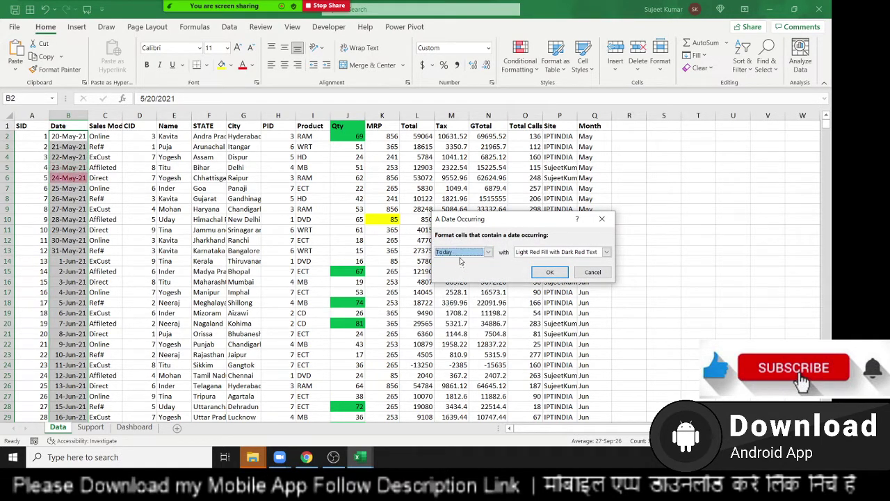
pyautogui.click(462, 254)
pyautogui.click(462, 262)
pyautogui.click(462, 254)
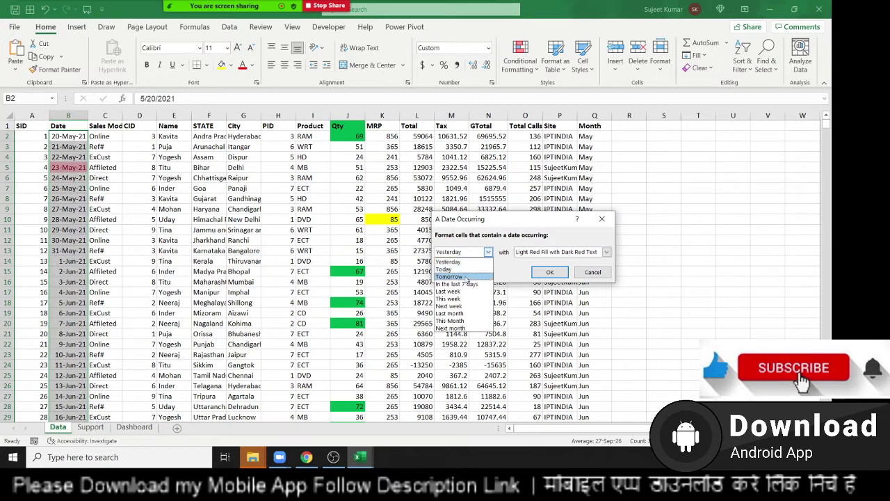
pyautogui.click(466, 277)
pyautogui.click(459, 254)
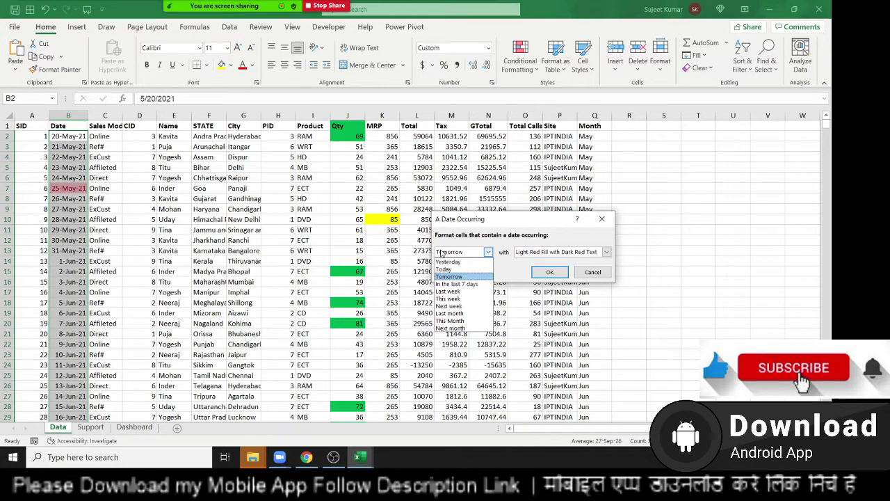
pyautogui.press('Escape')
pyautogui.press('Escape')
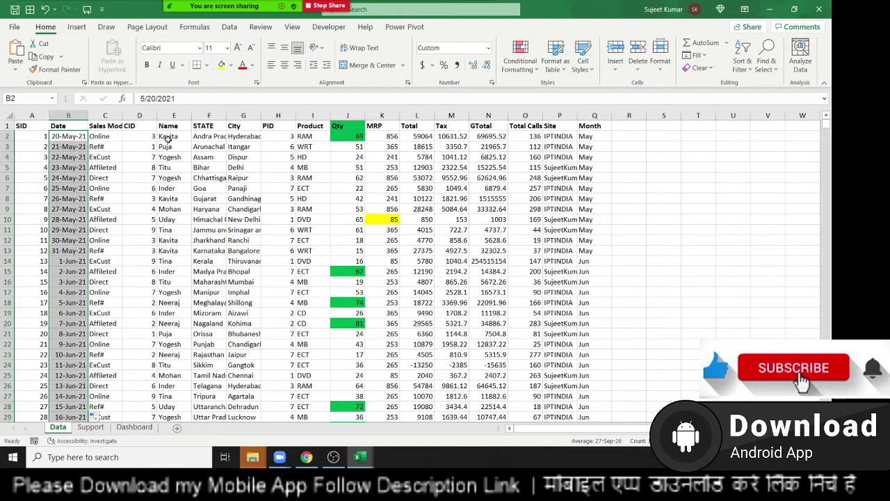
pyautogui.moveTo(168, 136)
pyautogui.mouseDown()
pyautogui.moveTo(177, 183)
pyautogui.moveTo(173, 376)
pyautogui.mouseUp()
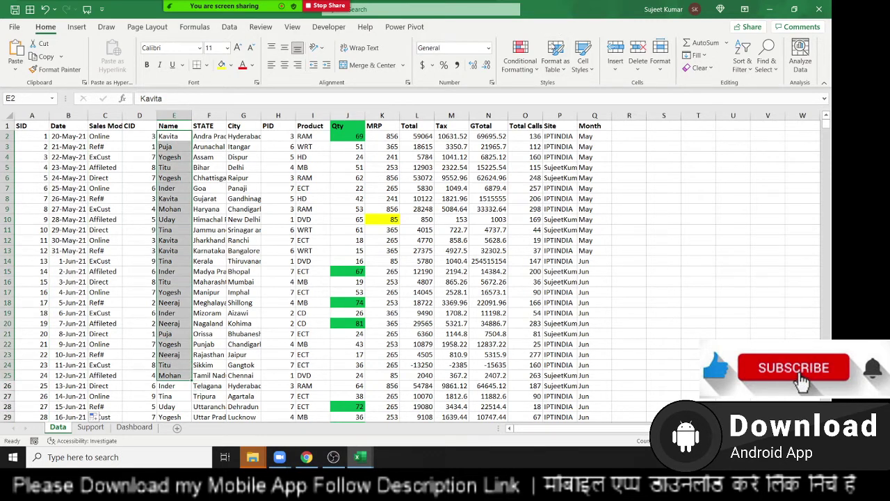
pyautogui.click(522, 64)
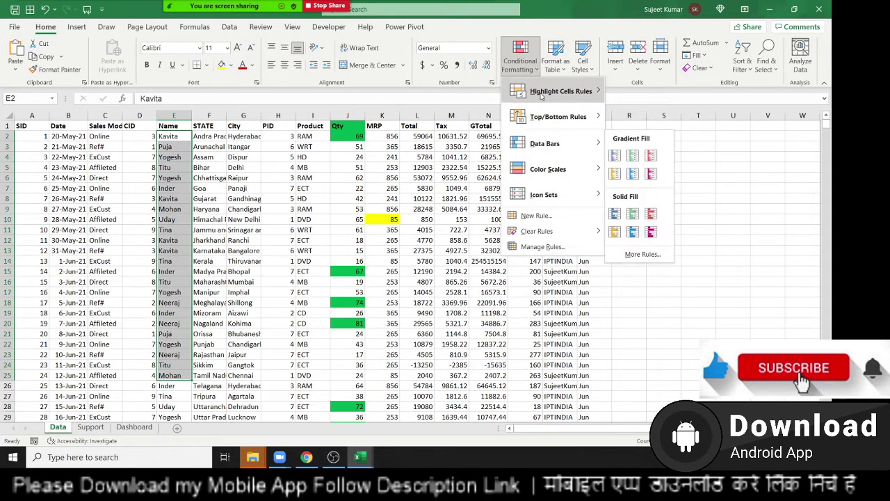
pyautogui.moveTo(560, 91)
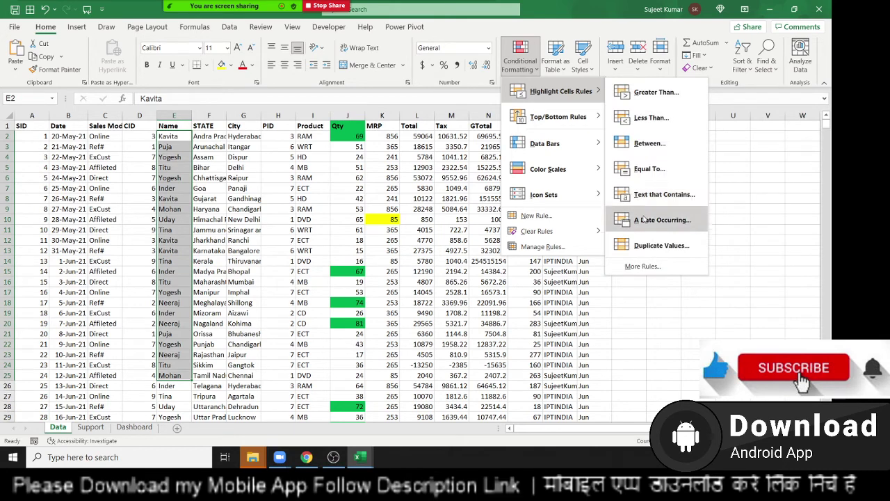
pyautogui.click(660, 241)
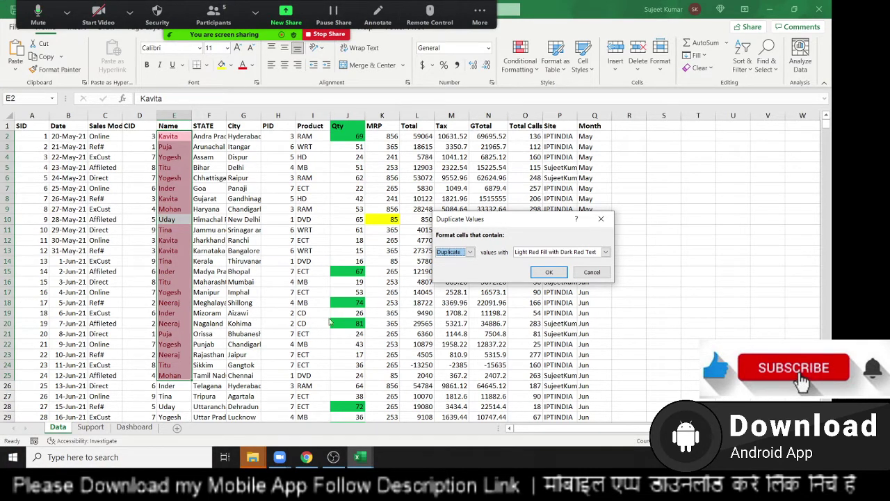
pyautogui.click(470, 252)
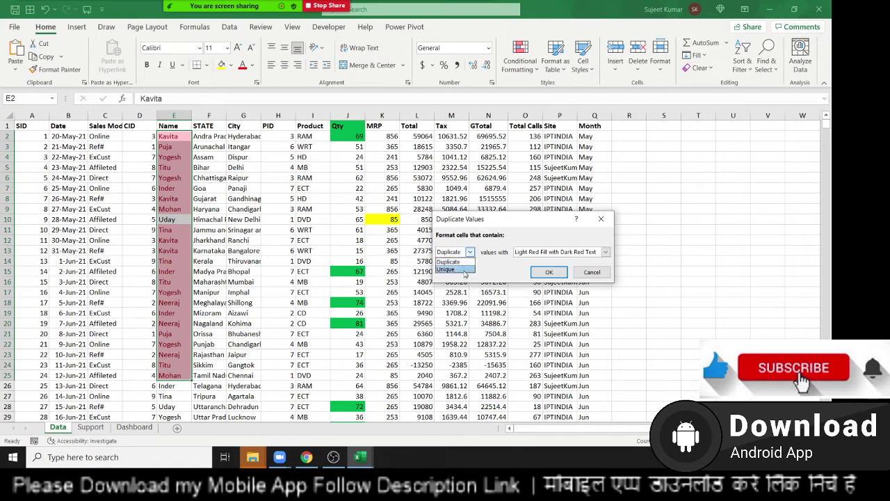
pyautogui.click(464, 269)
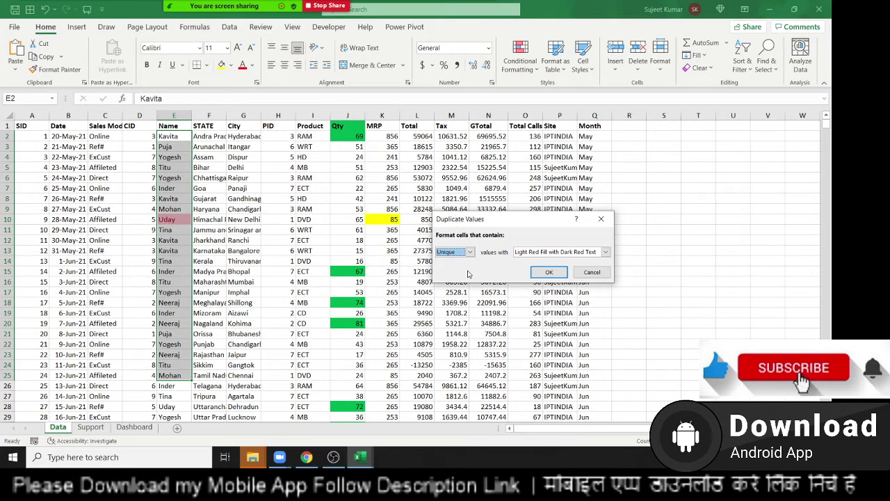
pyautogui.press('Escape')
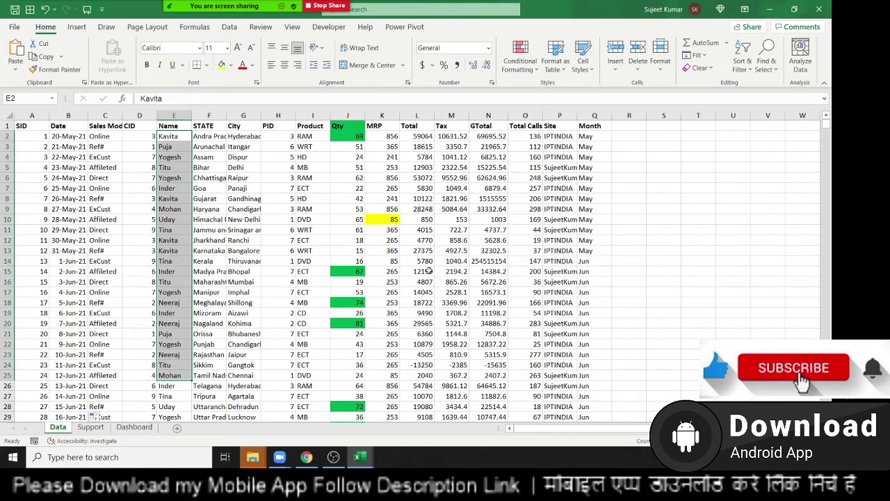
# Use Conditional Formatting > Clear Rules to remove the green Qty highlighting rule
pyautogui.click(520, 57)
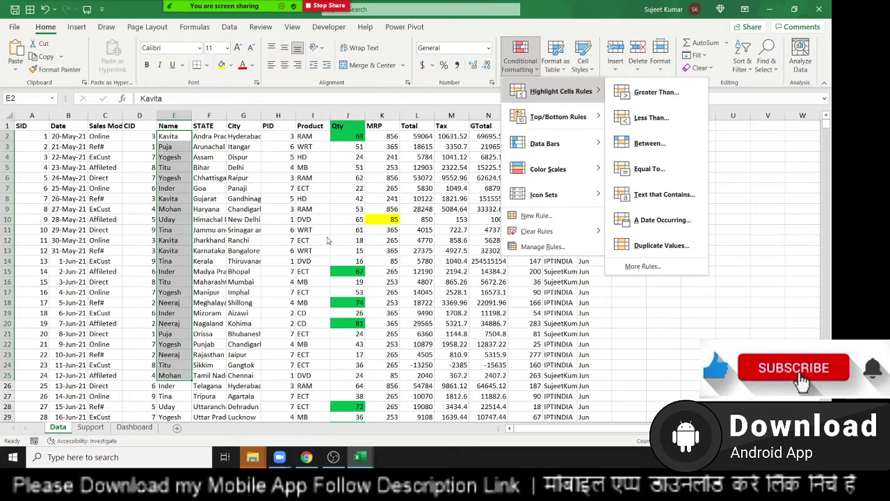
pyautogui.moveTo(558, 117)
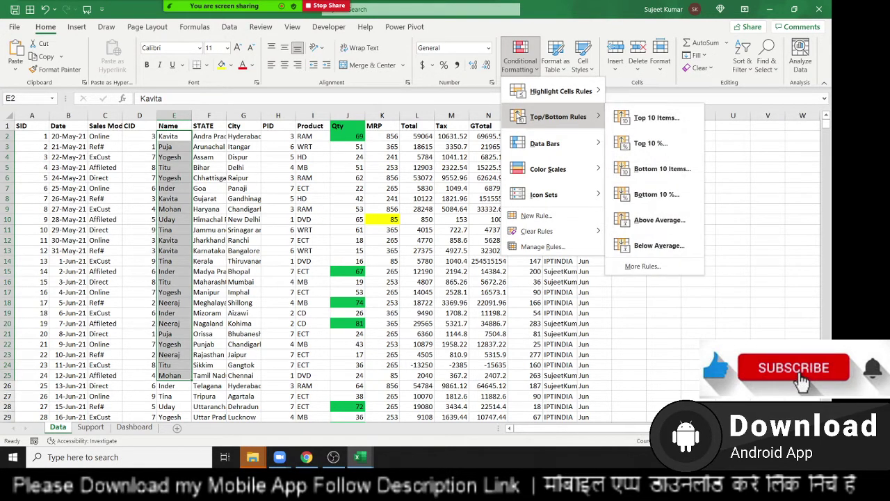
pyautogui.click(360, 150)
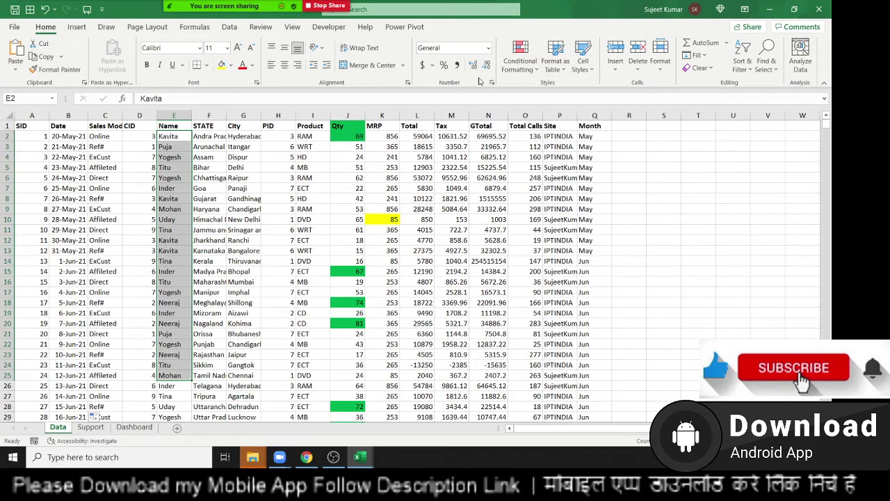
pyautogui.click(521, 59)
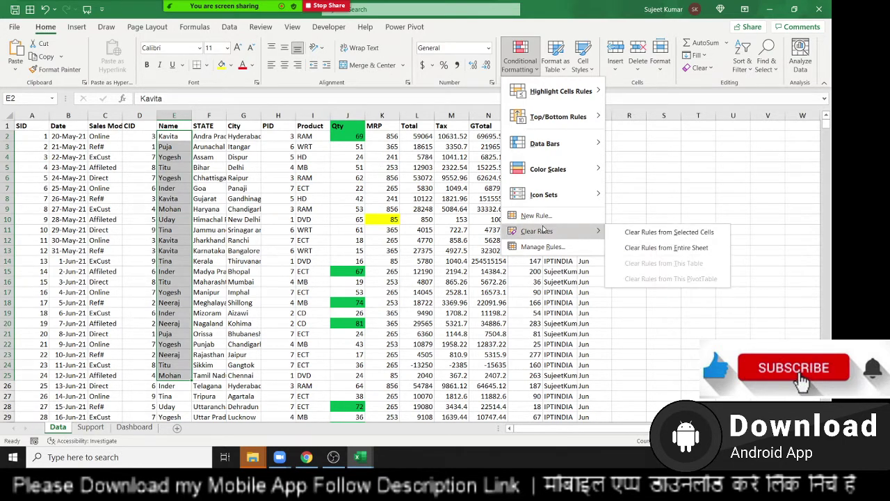
pyautogui.moveTo(537, 231)
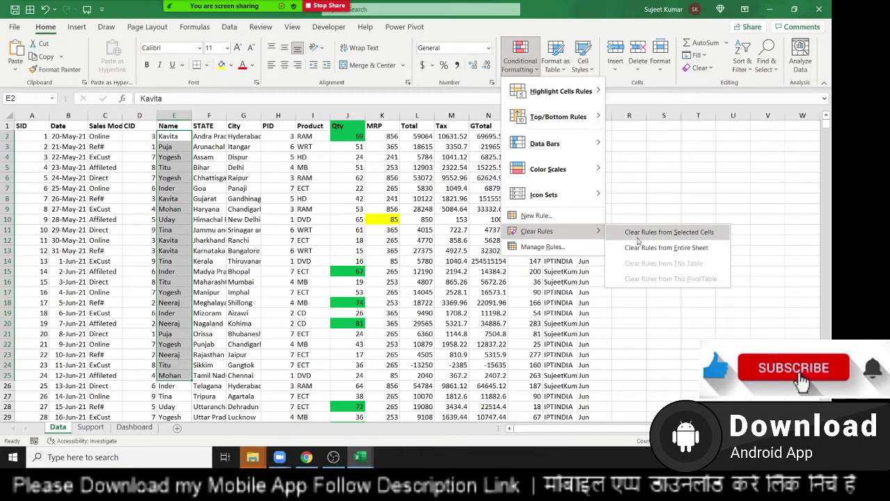
pyautogui.click(644, 249)
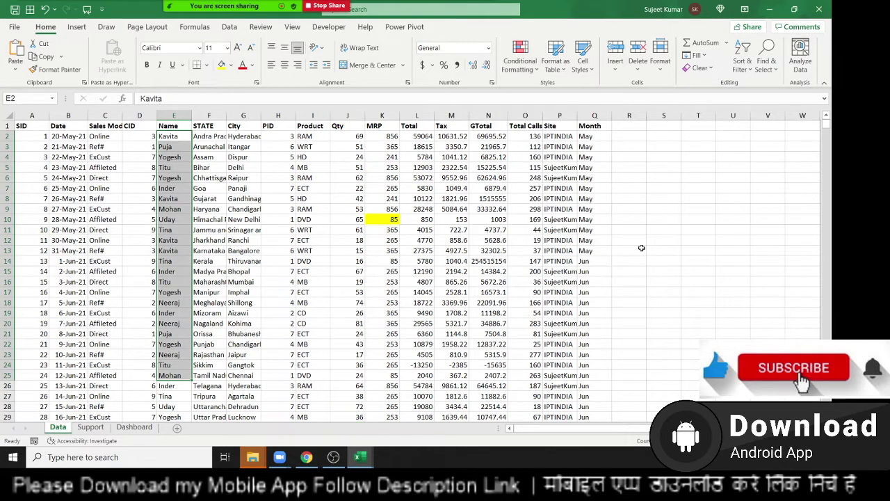
# Select the Qty values J2:J42
pyautogui.click(359, 178)
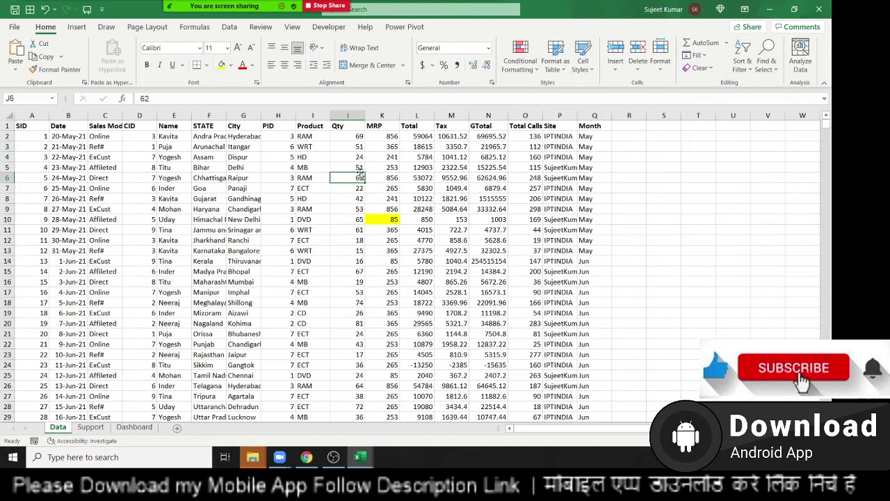
pyautogui.click(338, 119)
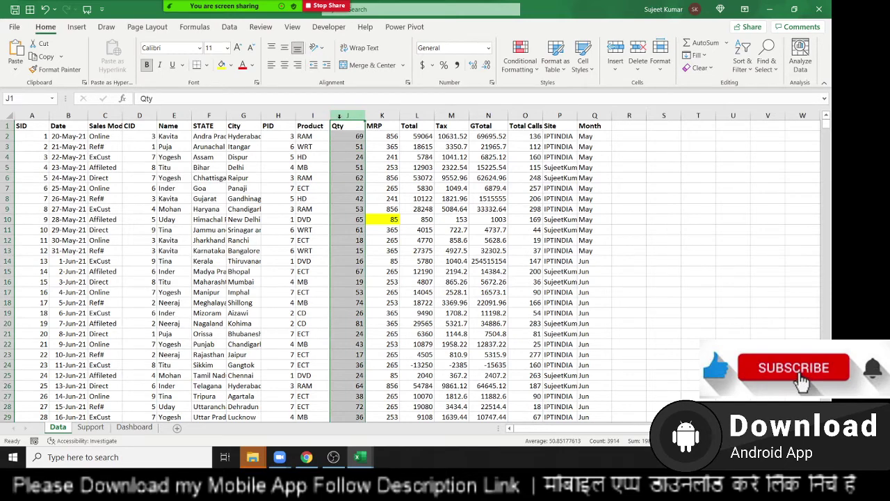
pyautogui.click(348, 157)
pyautogui.press('Up')
pyautogui.press('Up')
pyautogui.hotkey('shift', 'Down')
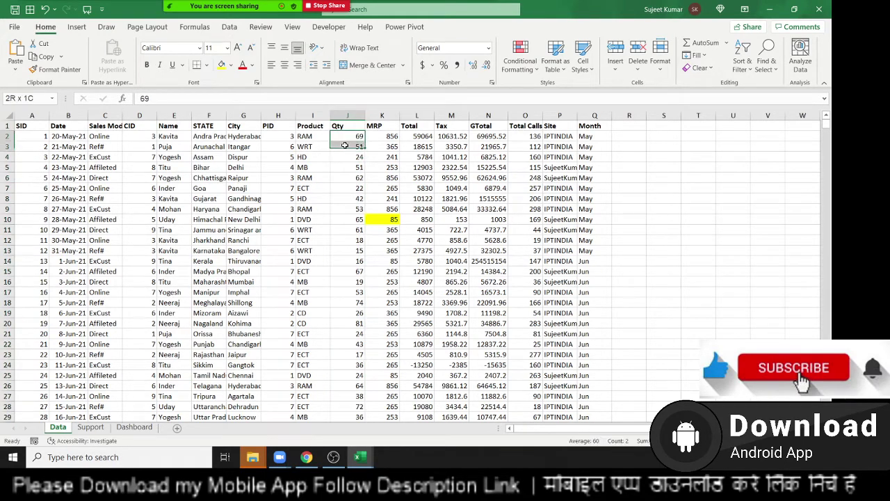
pyautogui.hotkey('shift', 'Down')
pyautogui.hotkey('shift', 'Down')
pyautogui.hotkey('shift', 'Down')
pyautogui.hotkey('shift', 'Down')
pyautogui.hotkey('shift', 'Down')
pyautogui.hotkey('shift', 'Down')
pyautogui.hotkey('shift', 'Down')
pyautogui.hotkey('shift', 'Down')
pyautogui.hotkey('shift', 'Down')
pyautogui.hotkey('shift', 'Down')
pyautogui.hotkey('shift', 'Down')
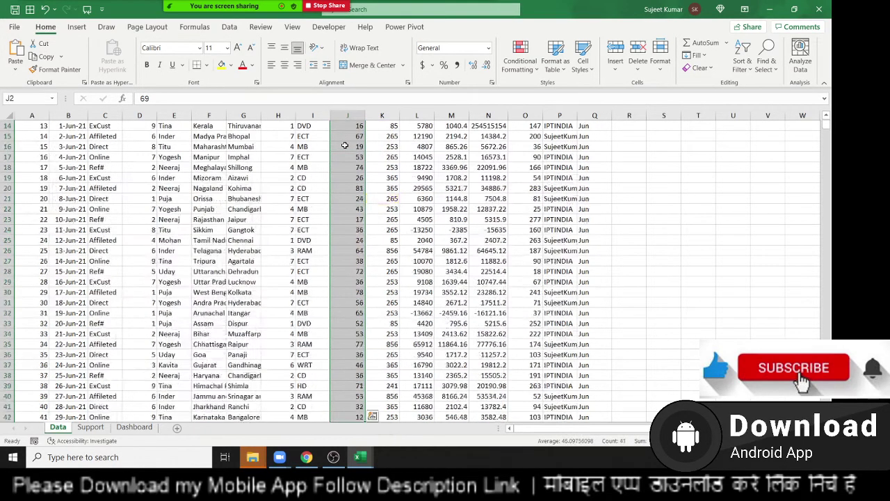
pyautogui.scroll(5, 345, 144)
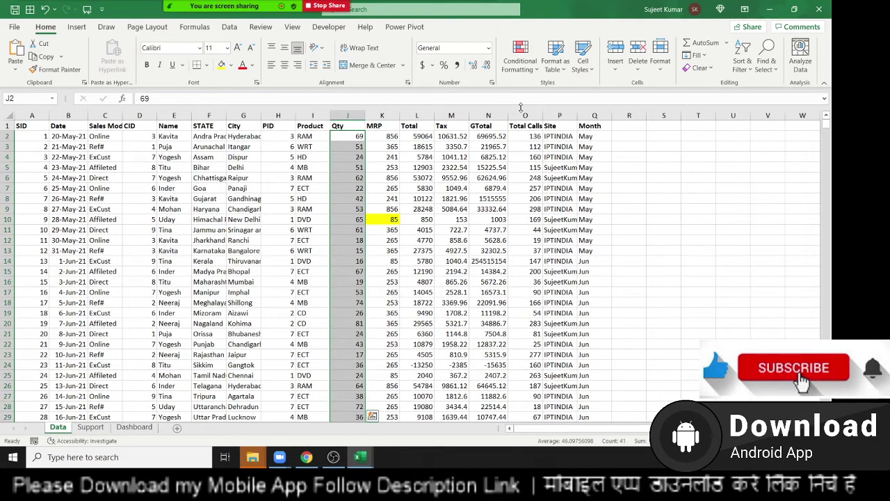
# Preview a Top 10 Items highlight on Qty, cancel it, and reopen Top/Bottom Rules
pyautogui.click(520, 67)
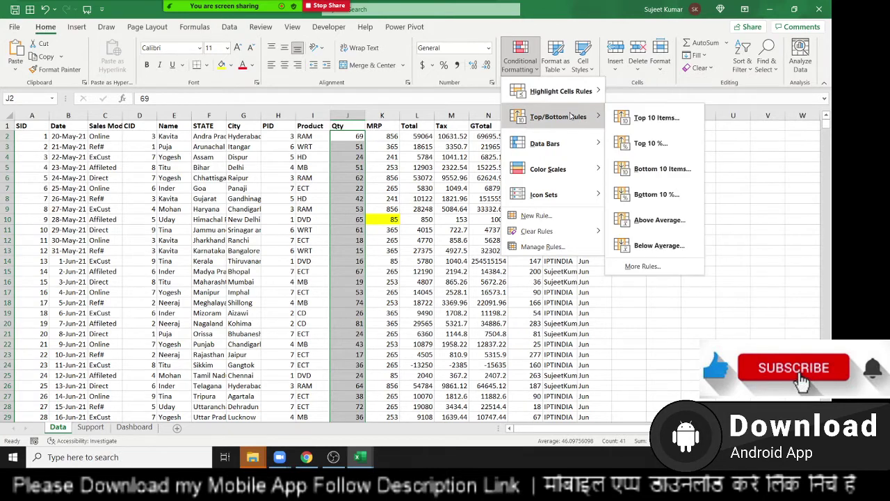
pyautogui.moveTo(558, 117)
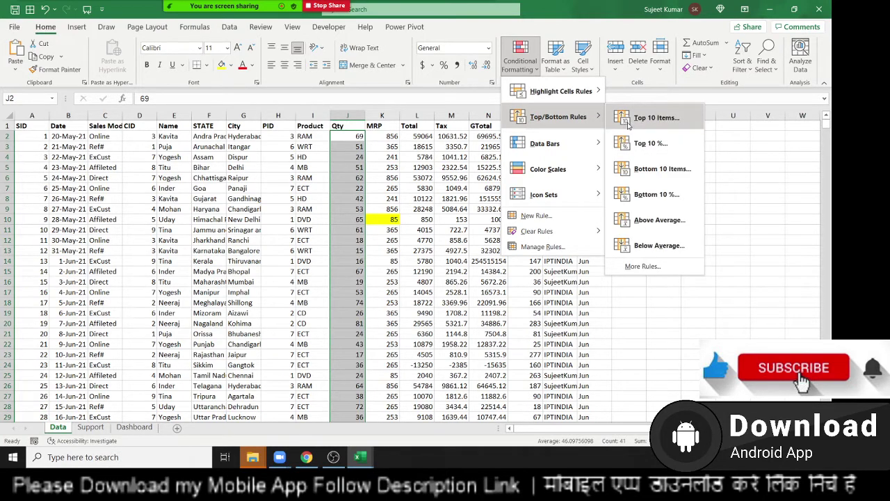
pyautogui.click(628, 120)
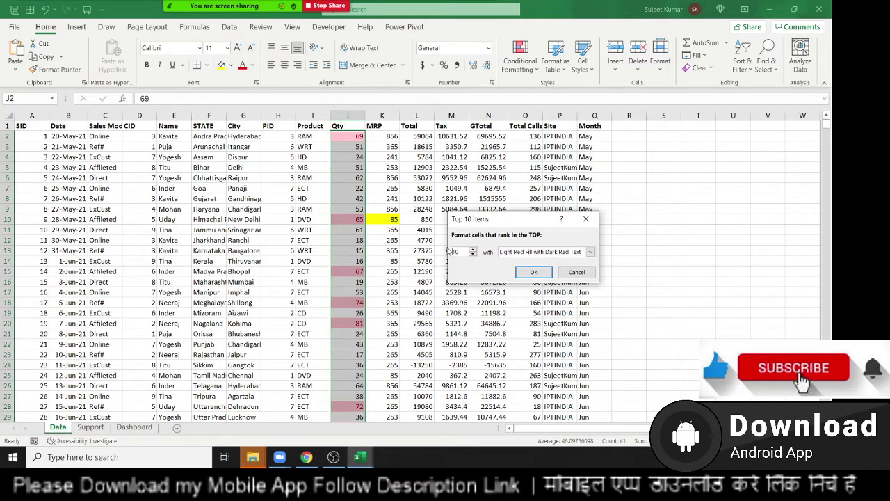
pyautogui.press('Escape')
pyautogui.click(520, 61)
pyautogui.moveTo(558, 117)
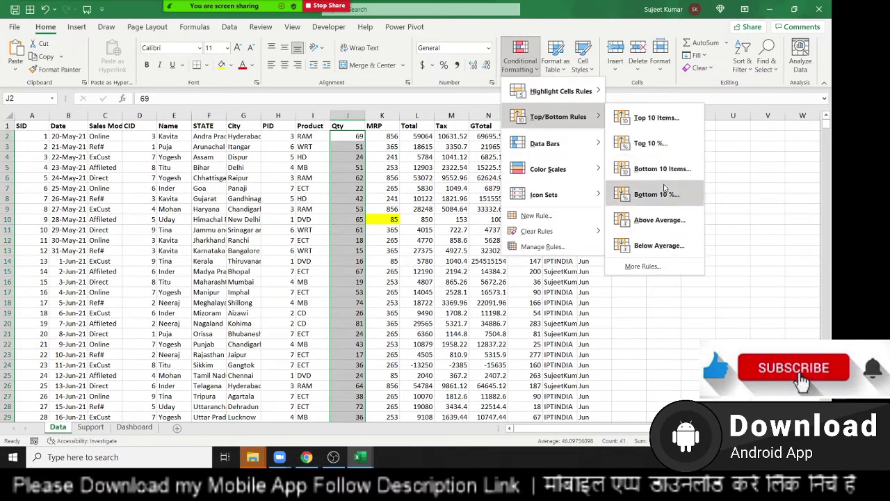
pyautogui.click(662, 175)
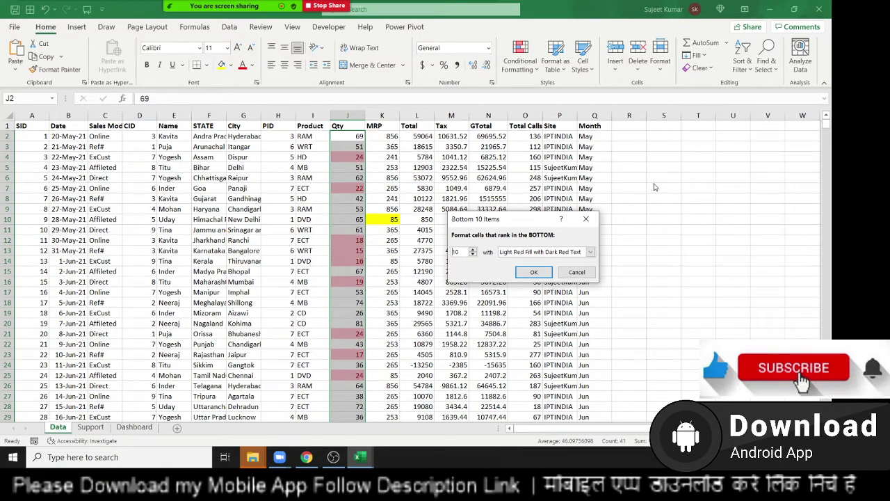
pyautogui.press('Escape')
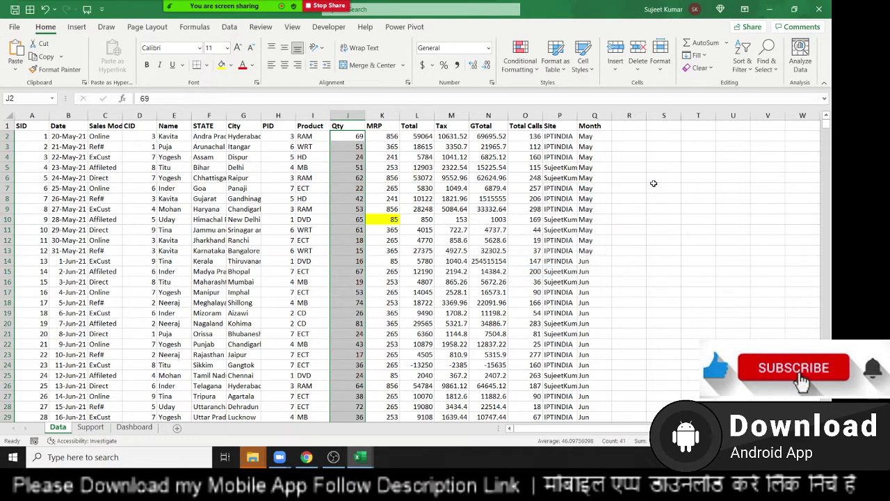
# Open Top/Bottom Rules in Conditional Formatting and move down to Above Average
pyautogui.click(530, 62)
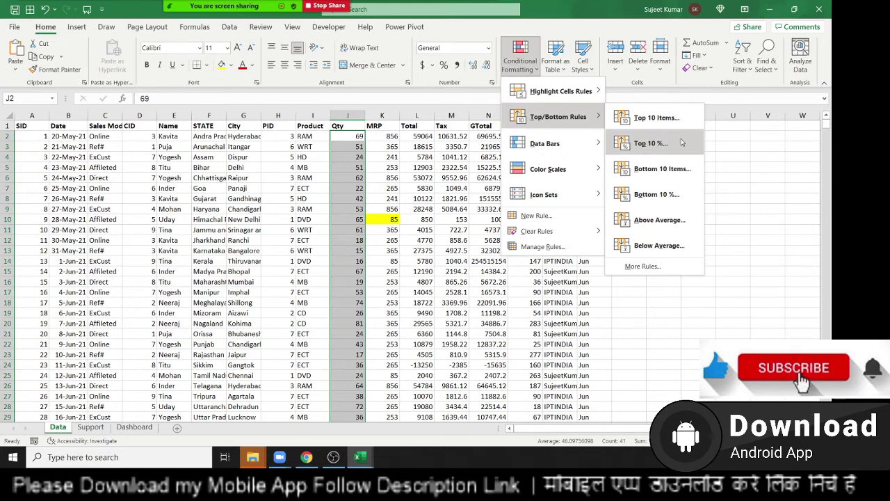
pyautogui.moveTo(558, 117)
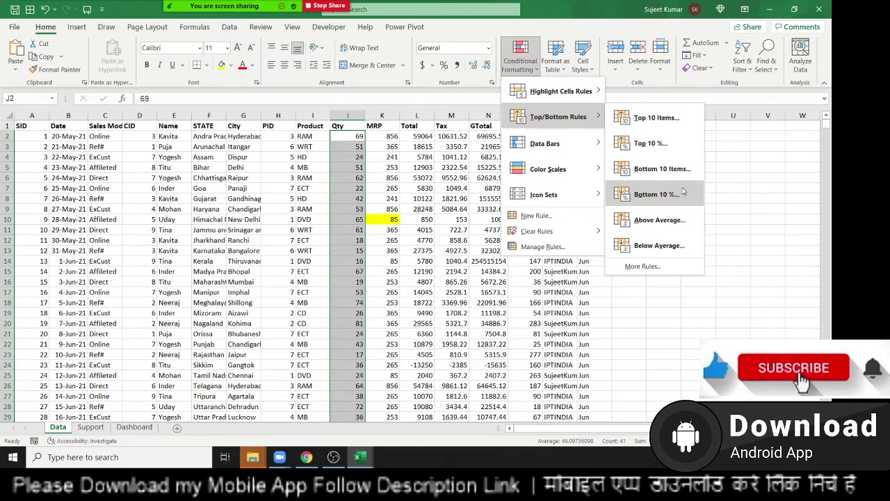
pyautogui.press('Down')
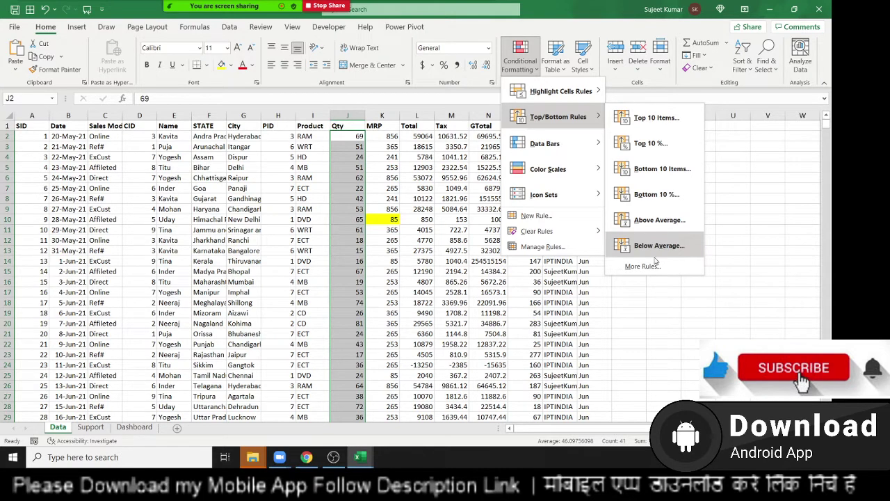
# Create an Above Average rule on the Qty values formatted with Red Border
pyautogui.click(633, 222)
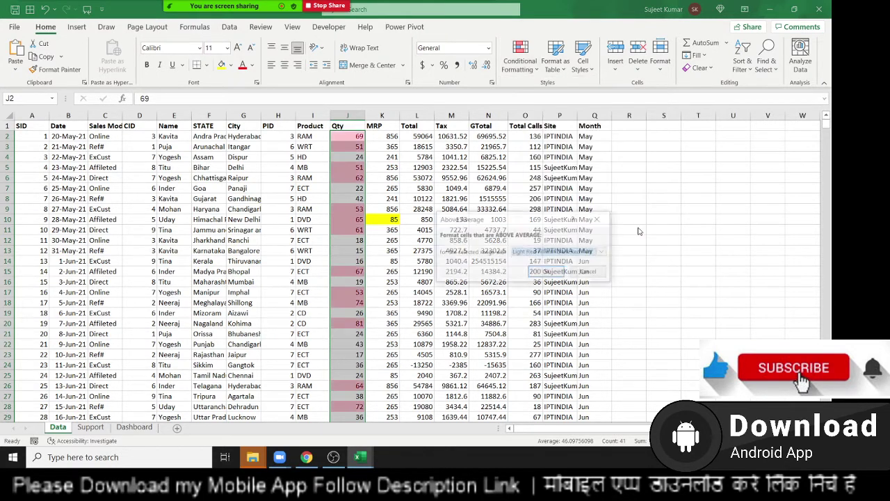
pyautogui.click(591, 253)
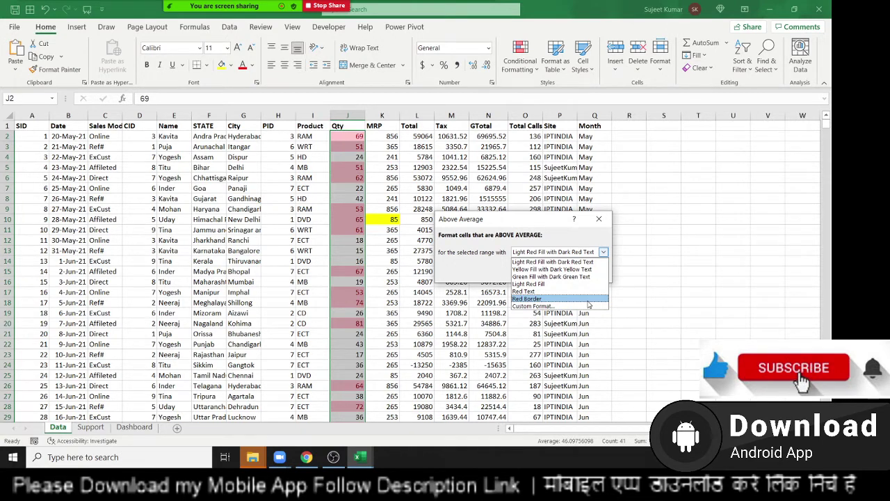
pyautogui.click(589, 298)
pyautogui.press('Return')
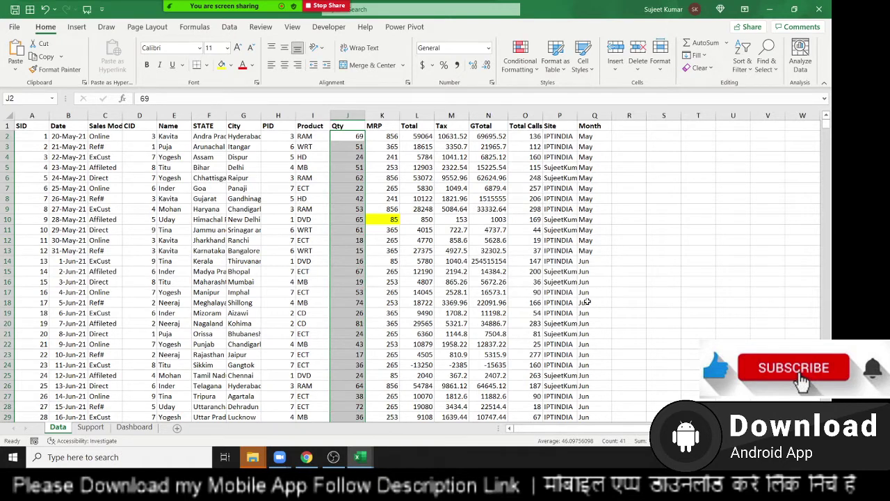
# Reopen the Conditional Formatting menu and dismiss it without applying any rule
pyautogui.click(520, 61)
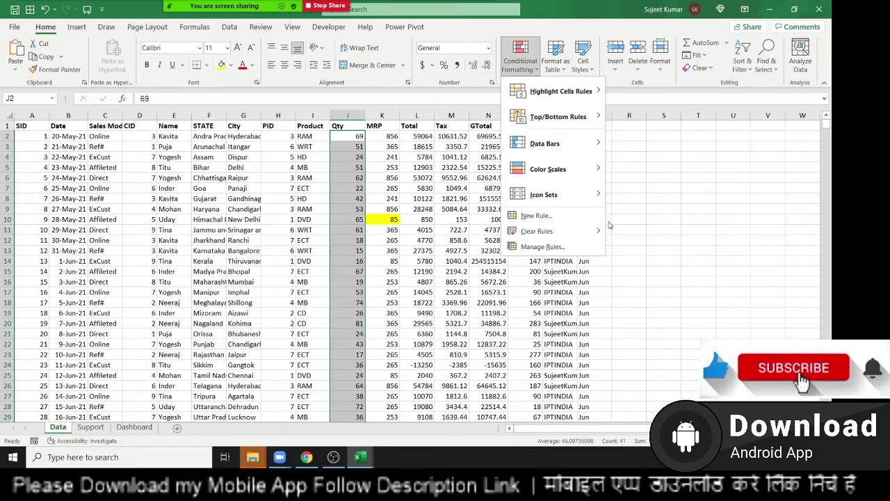
pyautogui.click(158, 319)
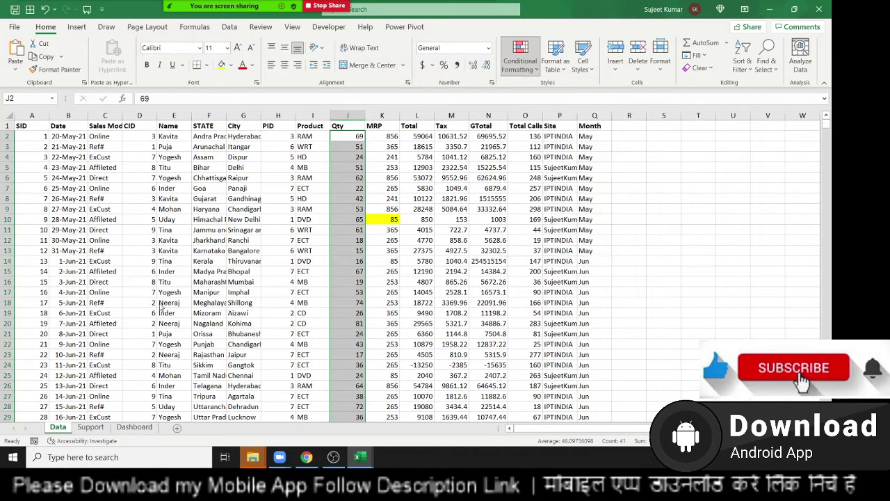
# Add a new worksheet and enter the numbers 1 through 10 down column A
pyautogui.click(178, 429)
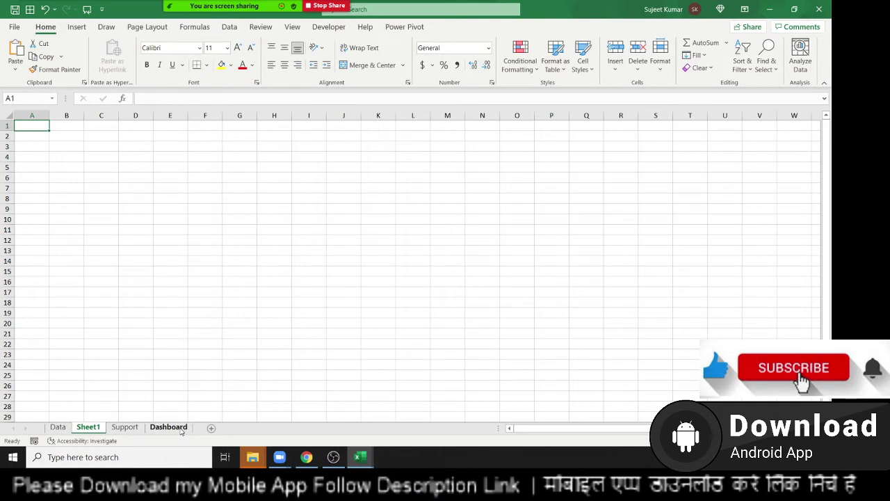
pyautogui.write('1')
pyautogui.press('Return')
pyautogui.write('2 3 ')
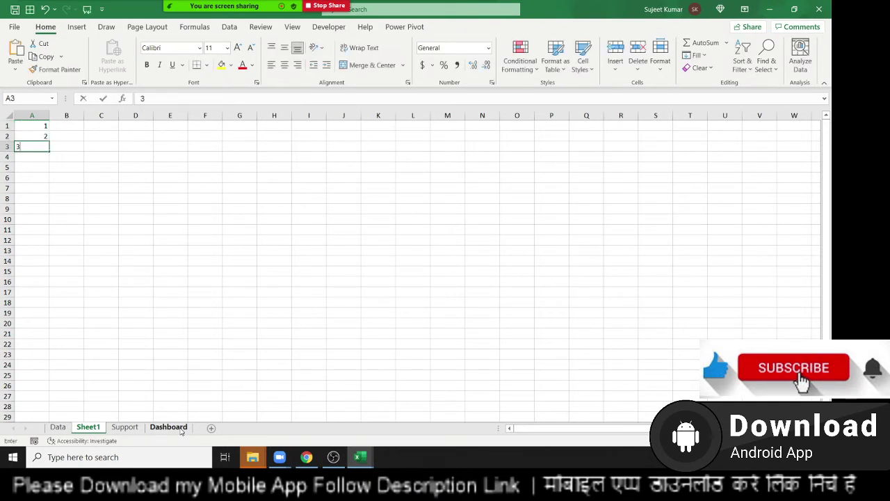
pyautogui.write('4')
pyautogui.press('Return')
pyautogui.write('5')
pyautogui.press('Return')
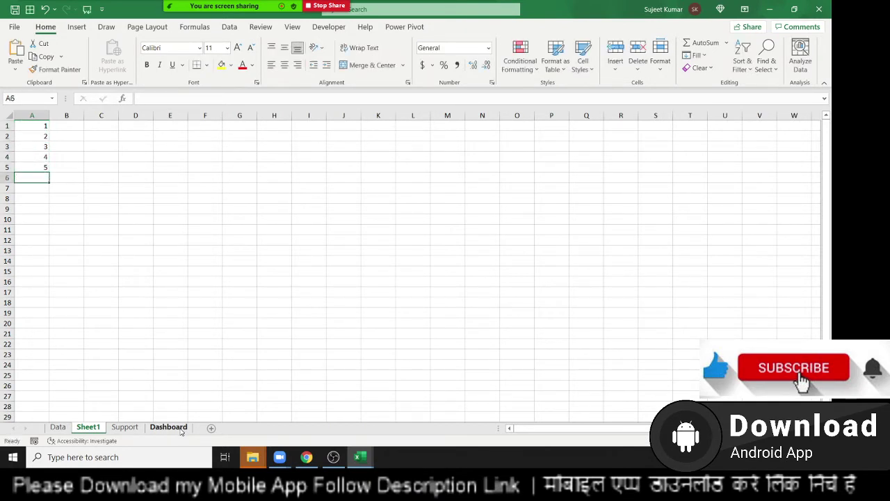
pyautogui.write('6 7 8 ')
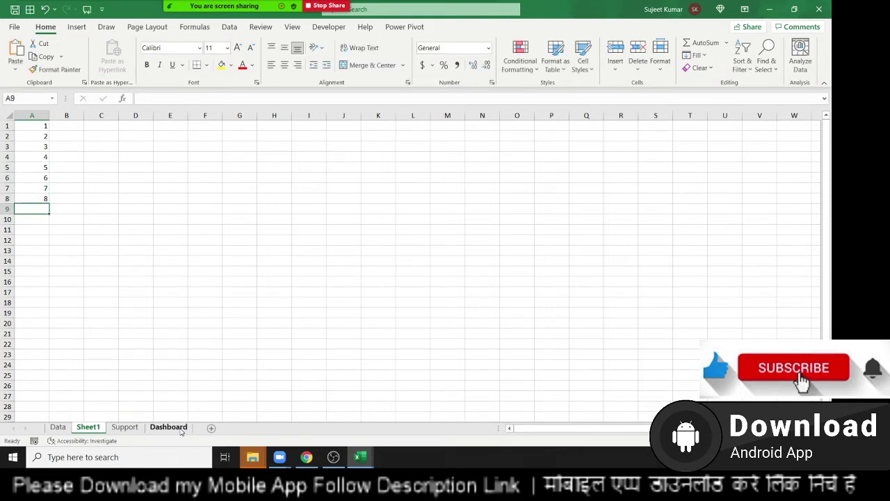
pyautogui.write('9 10')
pyautogui.press('Return')
# Select A1:A10 and bring up the Conditional Formatting options
pyautogui.press('Up')
pyautogui.hotkey('ctrl', 'shift', 'Up')
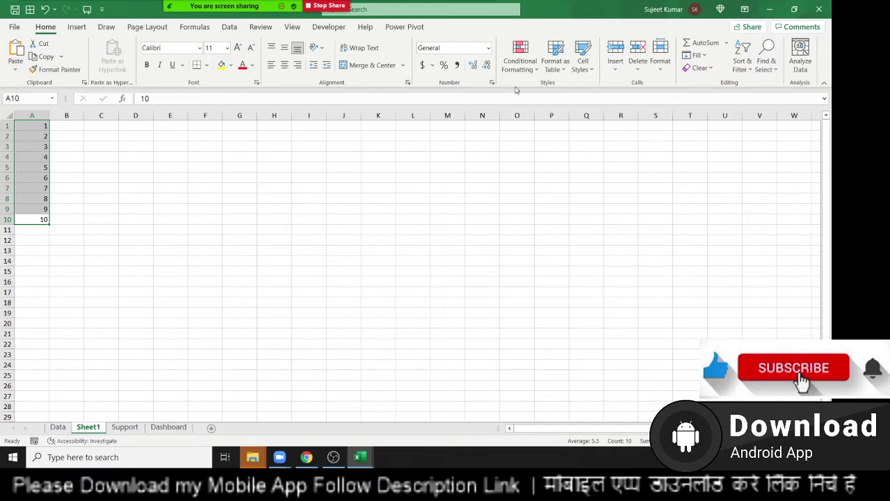
pyautogui.click(520, 64)
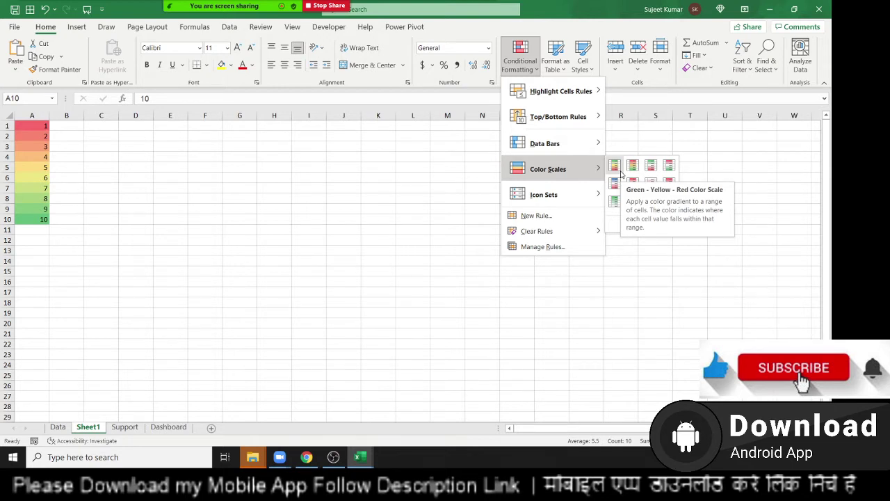
pyautogui.moveTo(544, 195)
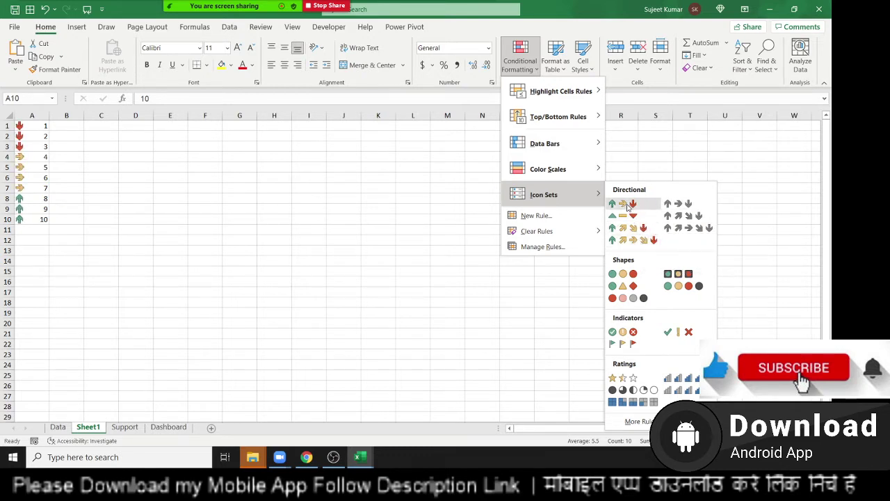
# Apply the 3 Arrows (Colored) icon set to the numbers in A1:A10
pyautogui.click(628, 204)
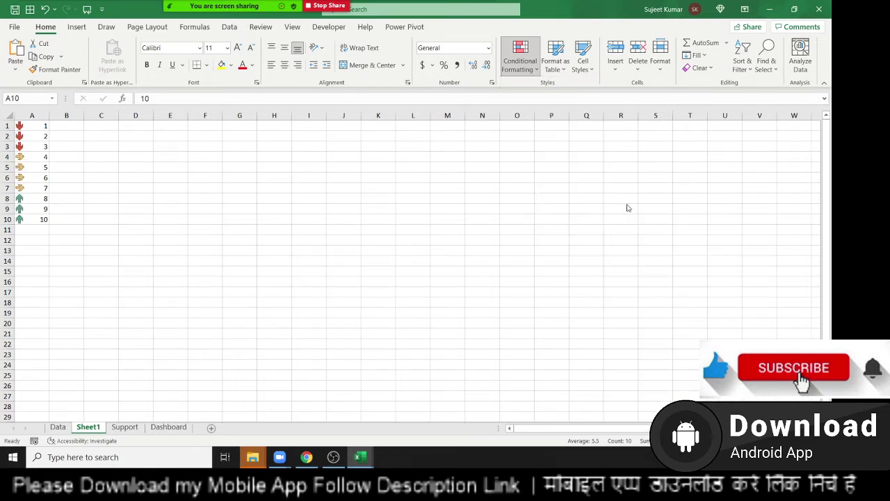
pyautogui.click(234, 200)
# Type the headings Q1 in G8 and Q2 in I8
pyautogui.write('Q1')
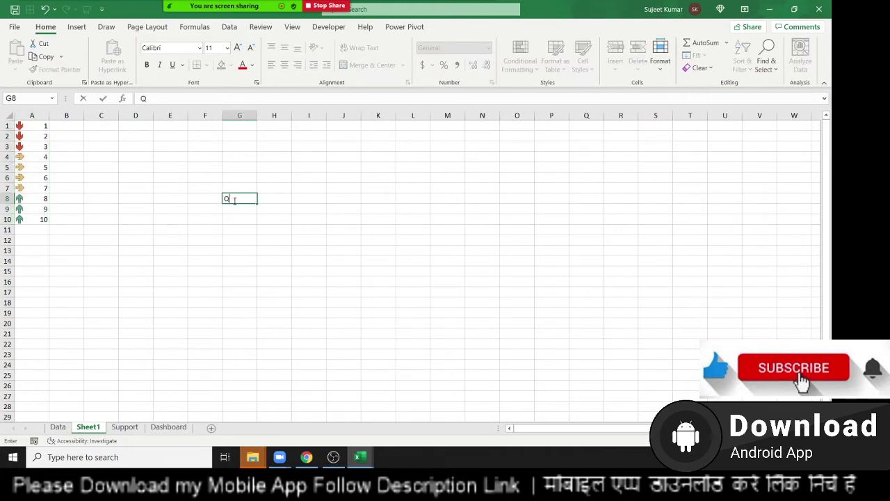
pyautogui.press('Tab')
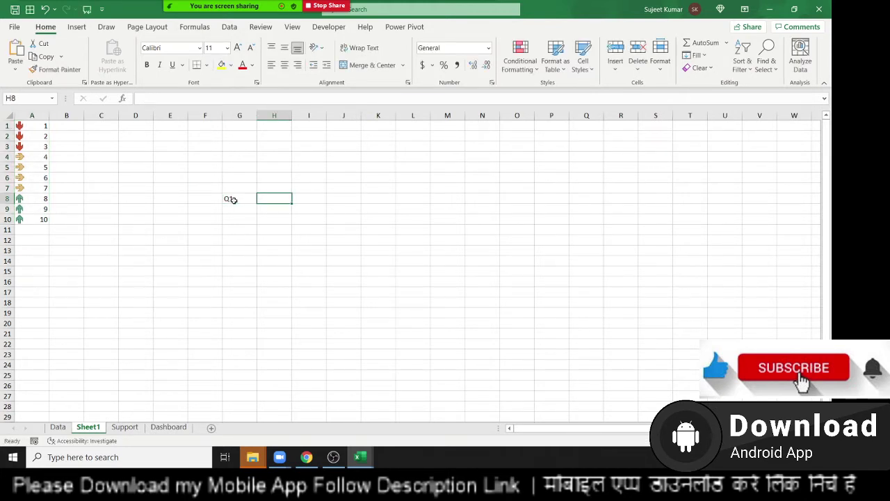
pyautogui.press('Tab')
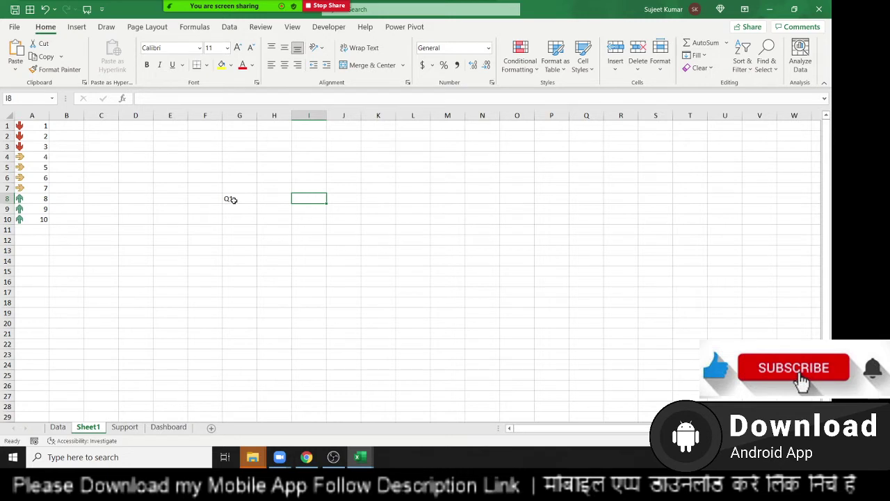
pyautogui.moveTo(346, 251); pyautogui.dragTo(314, 228)
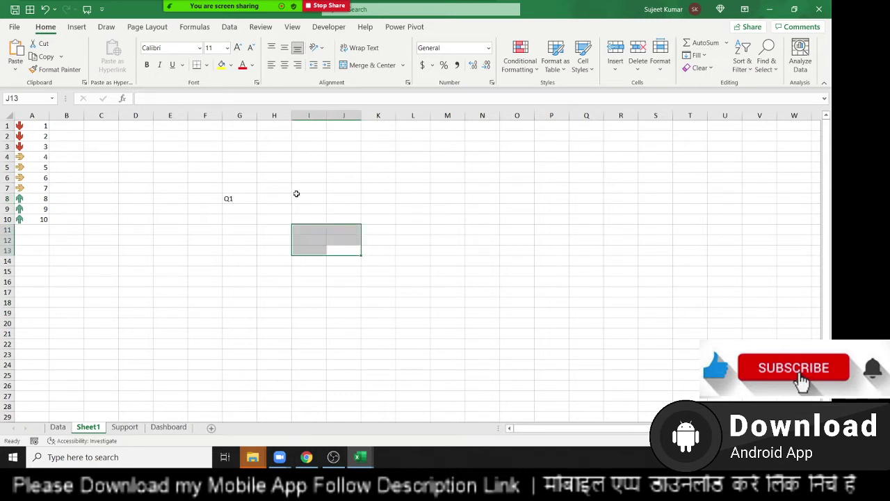
pyautogui.click(300, 197)
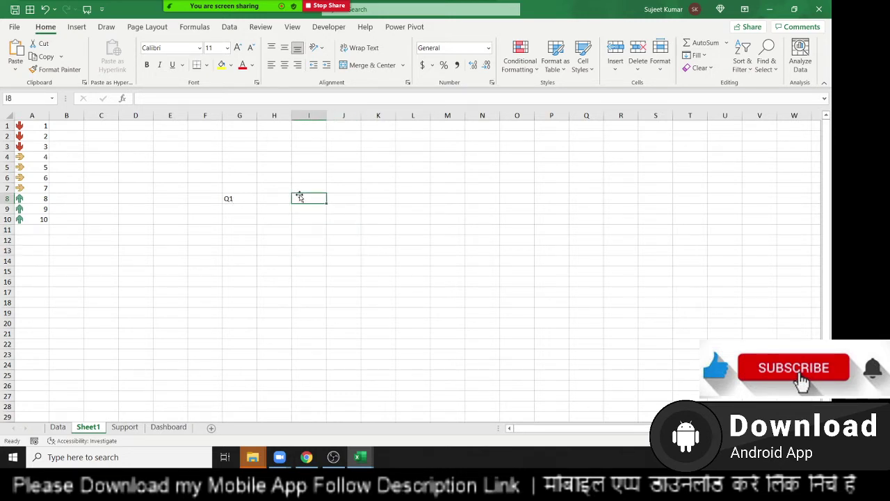
pyautogui.write('Q2')
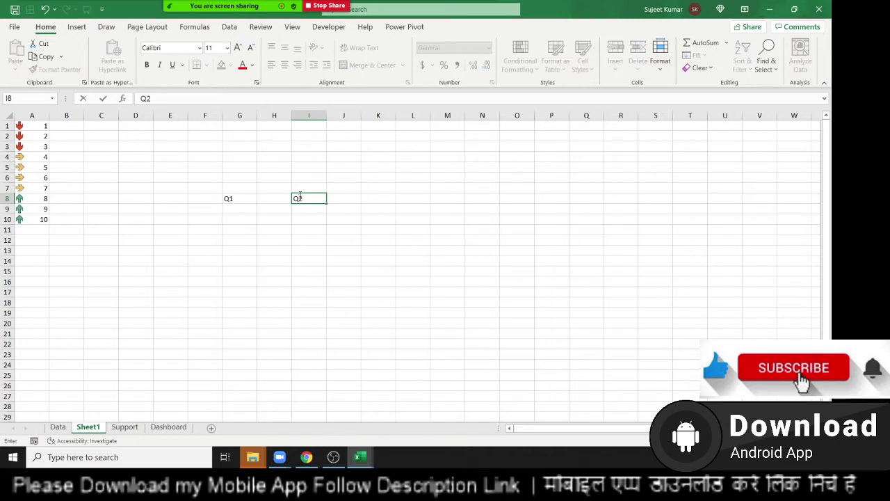
pyautogui.press('Return')
# Enter 20 in G9 and delete empty column H so Q2 sits beside Q1
pyautogui.press('Left')
pyautogui.press('Left')
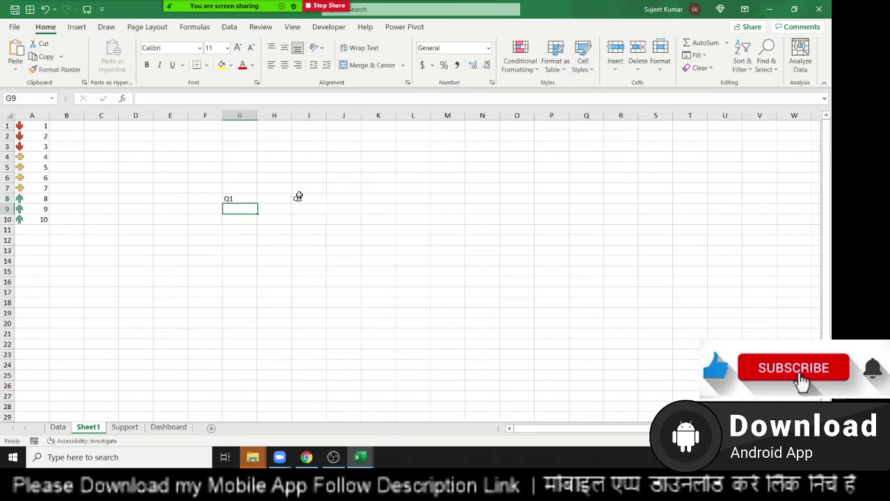
pyautogui.write('20')
pyautogui.press('Tab')
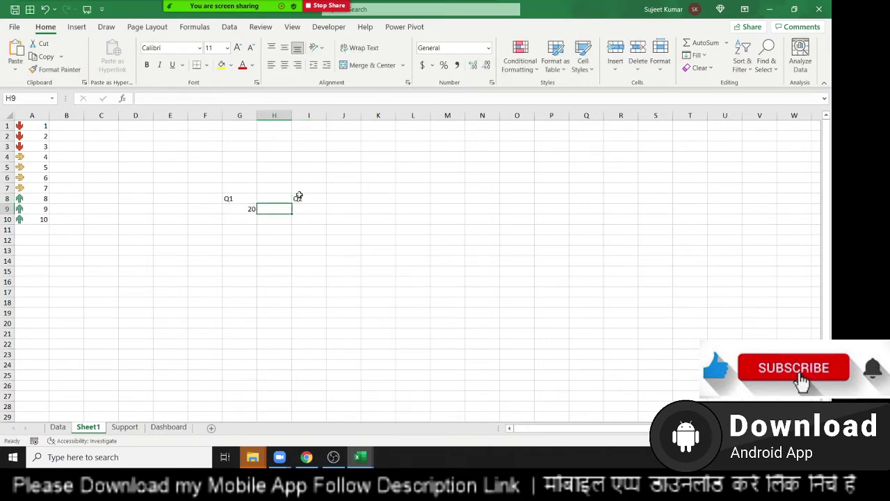
pyautogui.hotkey('ctrl', 'space')
pyautogui.hotkey('ctrl', '-')
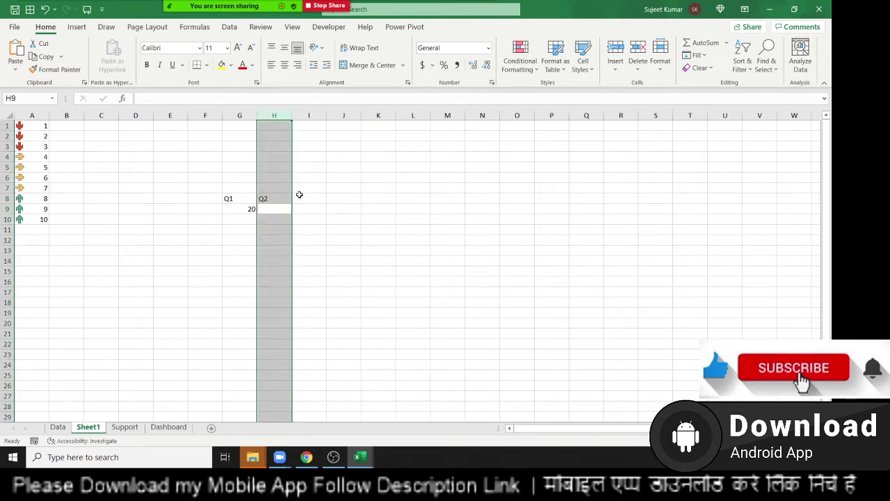
pyautogui.press('Right')
pyautogui.press('Left')
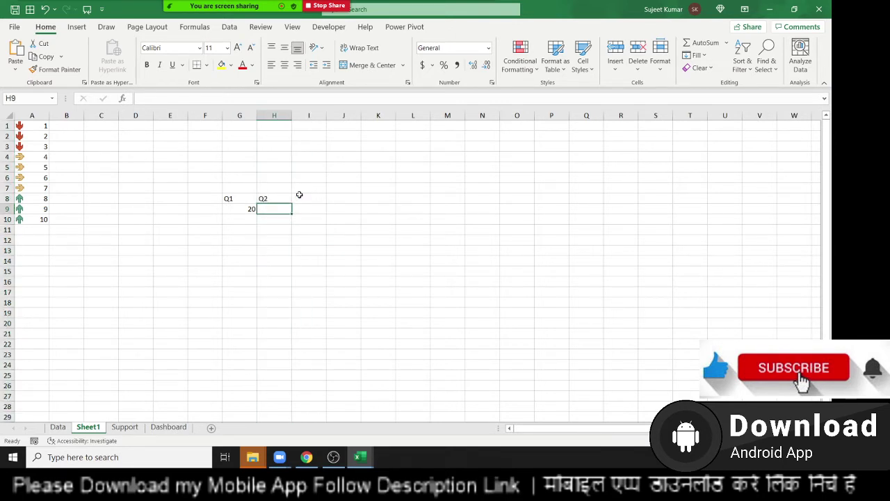
# Enter 22 in H9 and select both quarter values G9:H9
pyautogui.write('22')
pyautogui.press('Return')
pyautogui.press('Up')
pyautogui.hotkey('shift', 'Left')
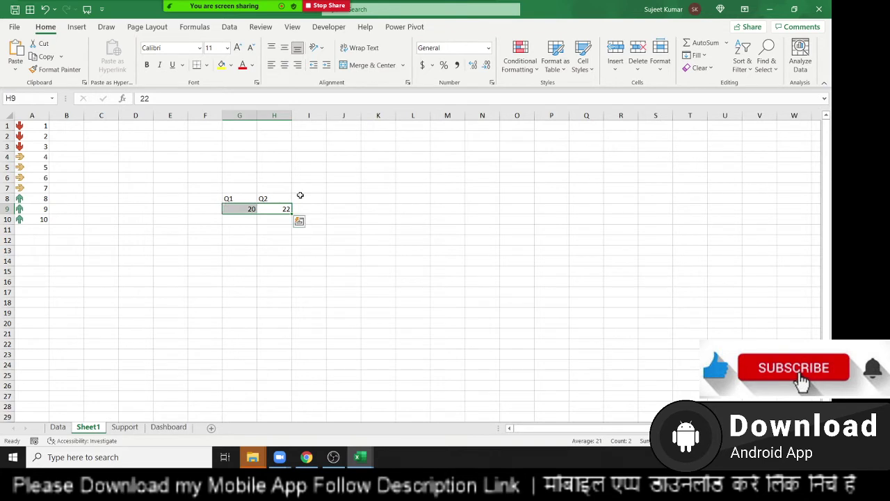
# Apply the 3 Arrows (Colored) icon set to the Q1/Q2 values in G9:H9
pyautogui.click(520, 60)
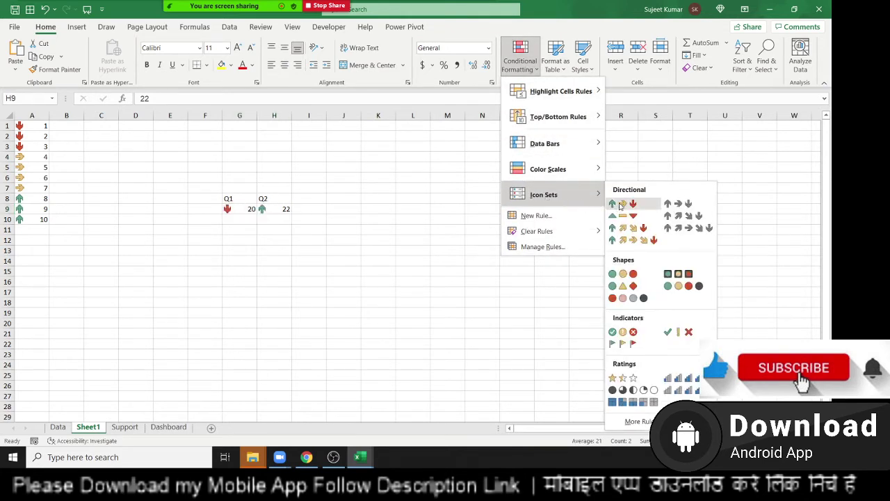
pyautogui.click(621, 206)
pyautogui.click(309, 240)
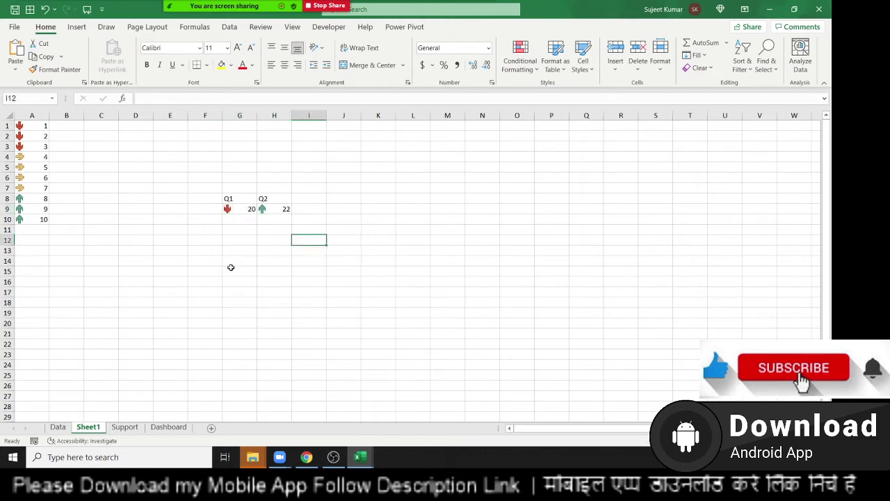
# Change the Q1 value in G9 to 23 and reselect G9:H9
pyautogui.click(239, 207)
pyautogui.write('2')
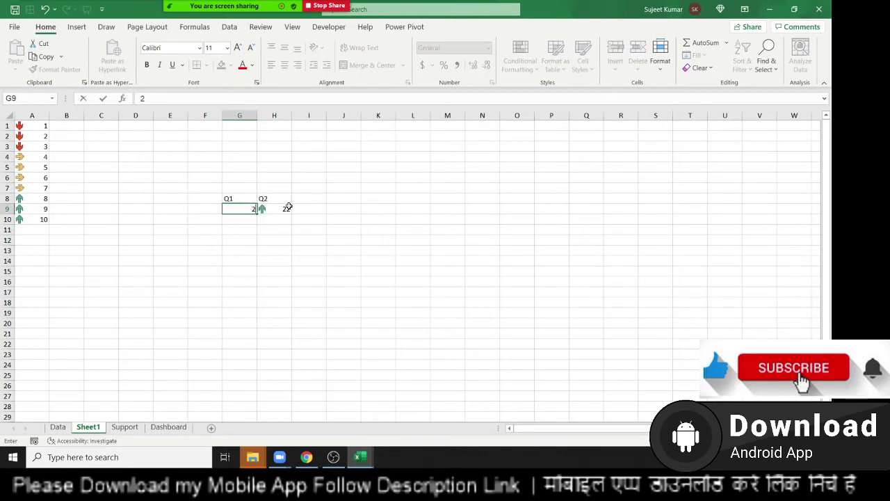
pyautogui.write('3')
pyautogui.press('Return')
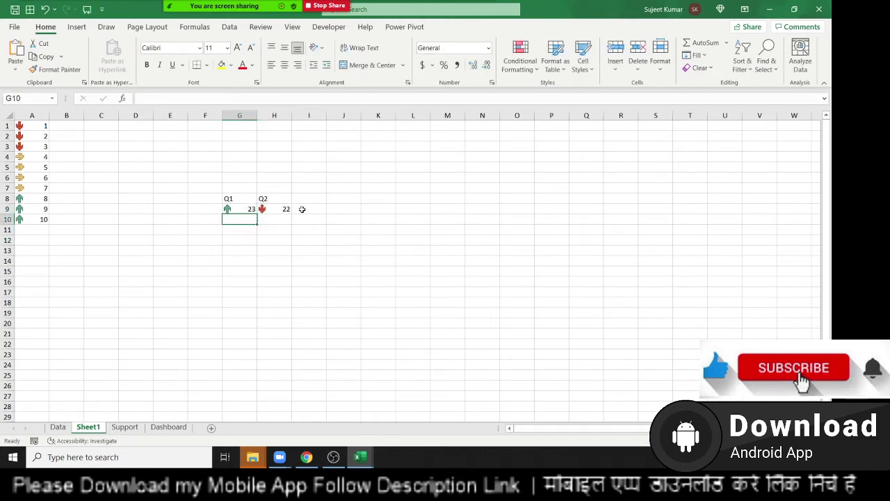
pyautogui.moveTo(286, 209); pyautogui.dragTo(236, 212)
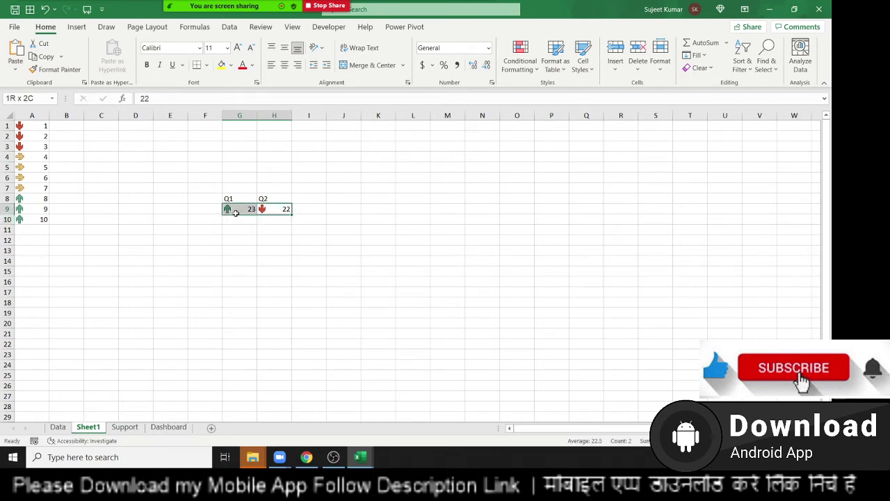
pyautogui.click(530, 66)
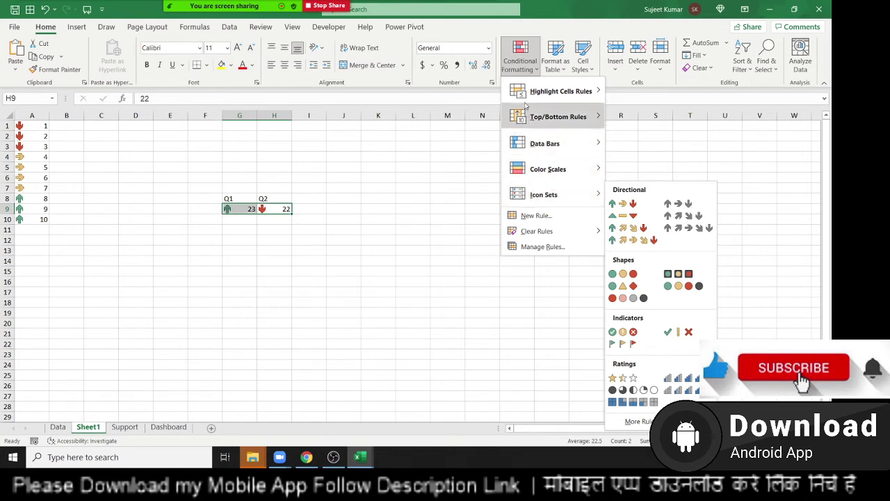
pyautogui.moveTo(556, 91)
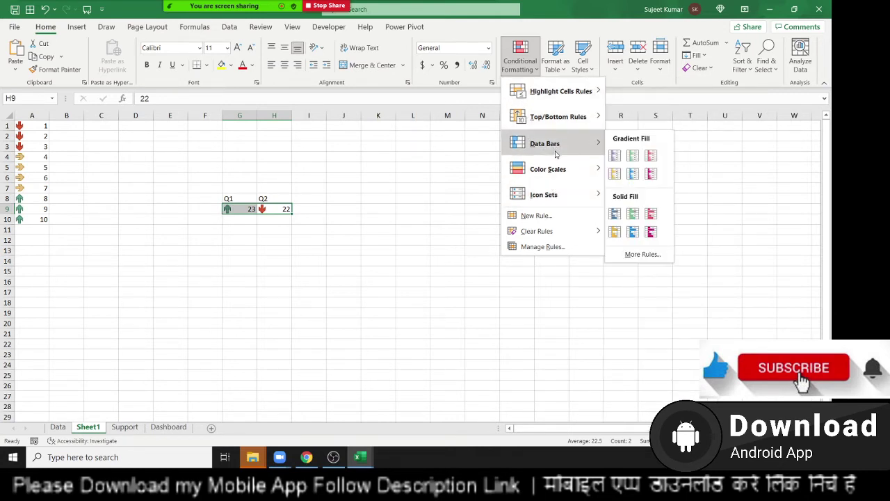
pyautogui.moveTo(548, 169)
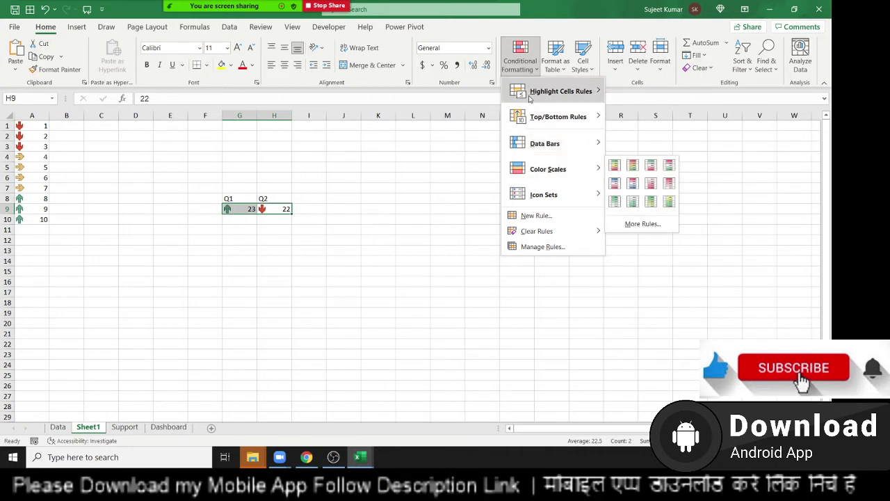
pyautogui.click(292, 224)
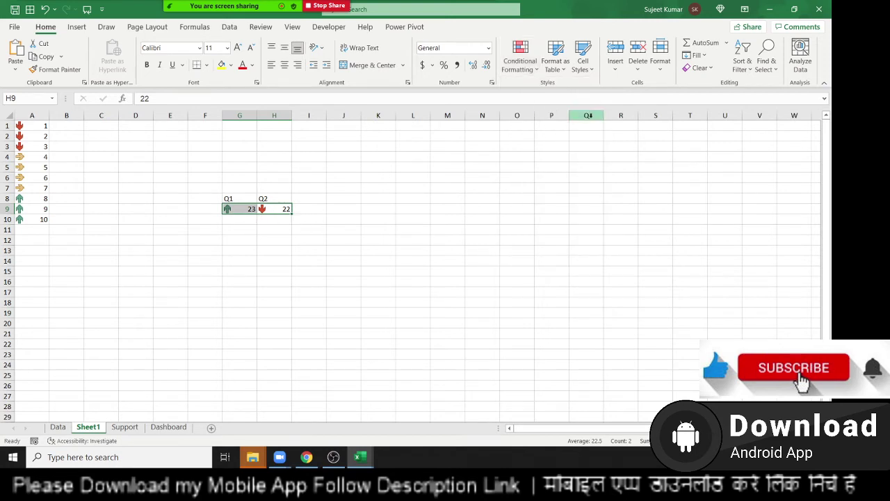
# Edit the G9:H9 Icon Set rule in the Rules Manager to use grey 3 Arrows
pyautogui.click(520, 63)
pyautogui.click(547, 247)
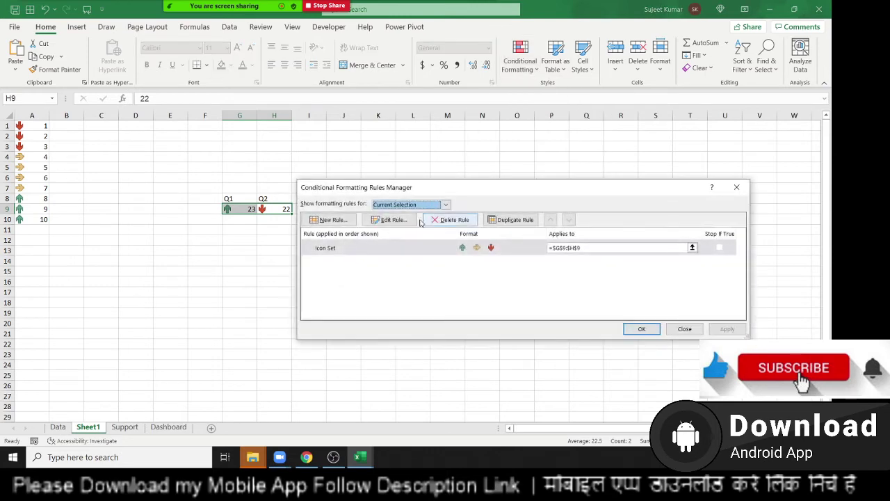
pyautogui.click(363, 247)
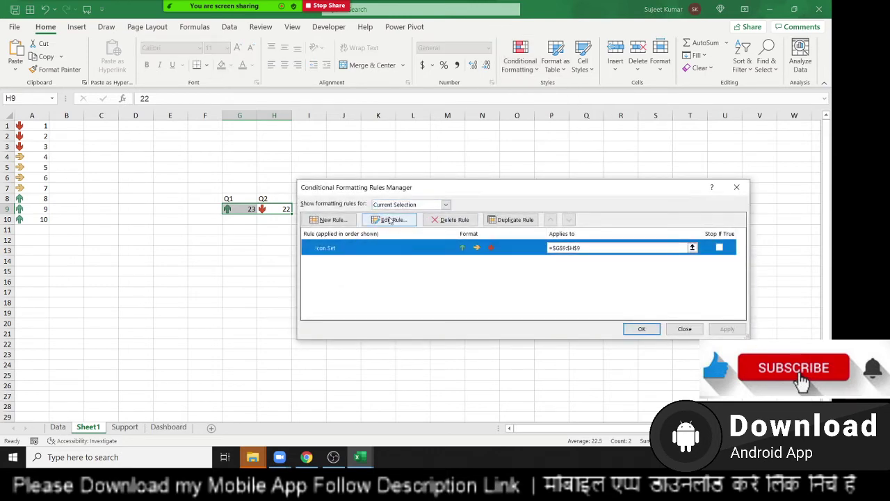
pyautogui.doubleClick(397, 246)
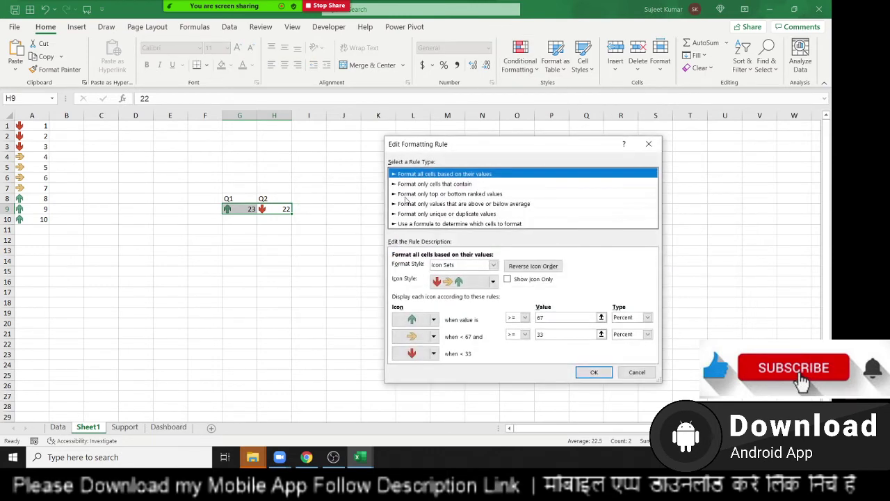
pyautogui.click(489, 281)
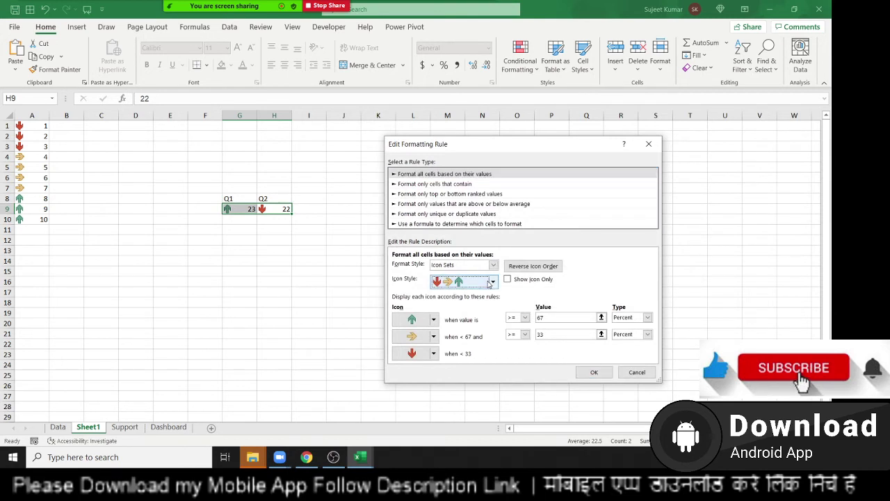
pyautogui.click(493, 282)
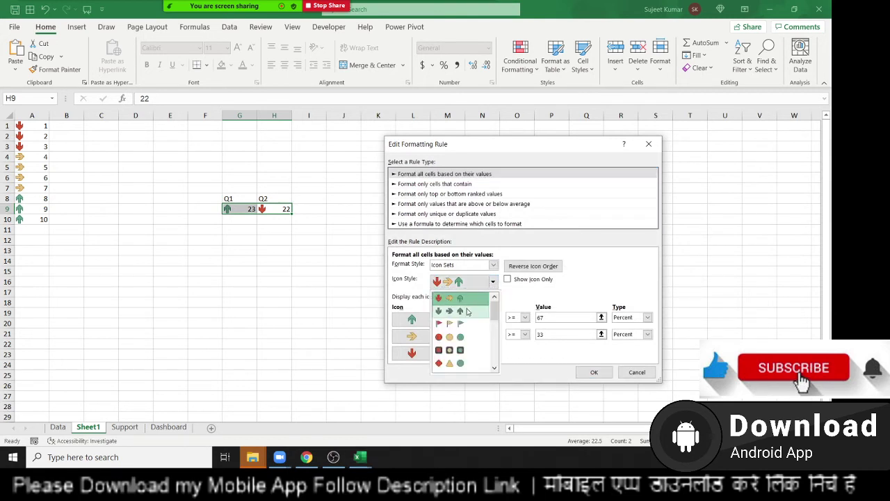
pyautogui.click(465, 311)
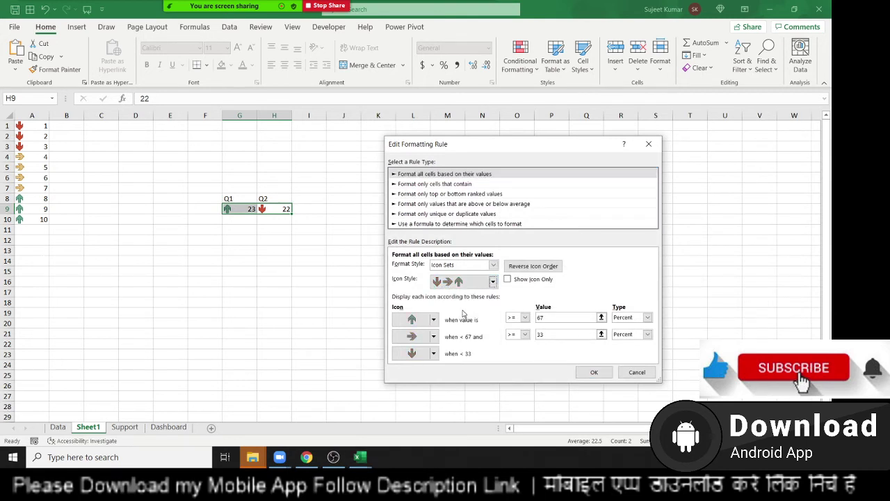
pyautogui.click(593, 372)
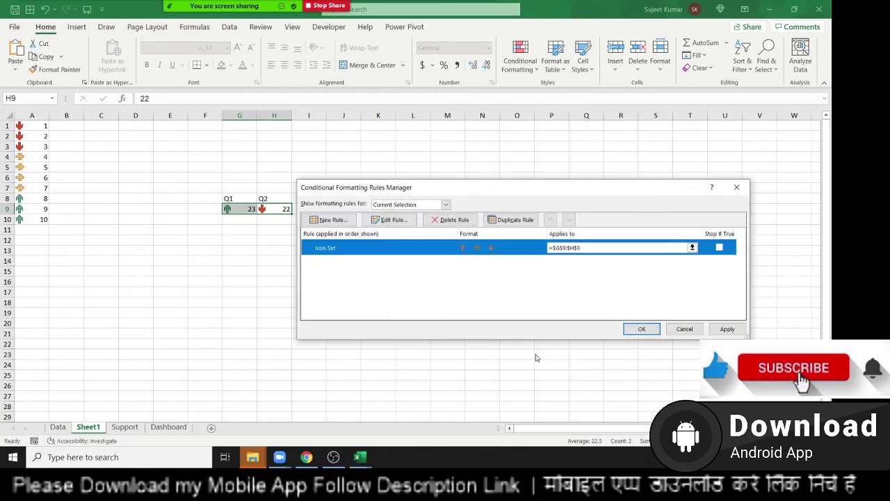
pyautogui.click(727, 329)
pyautogui.click(652, 332)
pyautogui.click(479, 304)
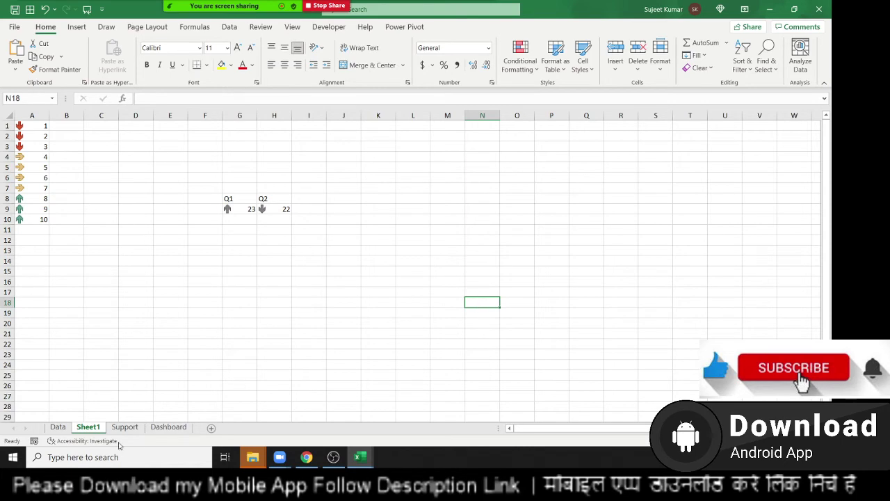
# On the Data sheet, add a Greater Than 80 highlight rule to the Qty values
pyautogui.click(58, 427)
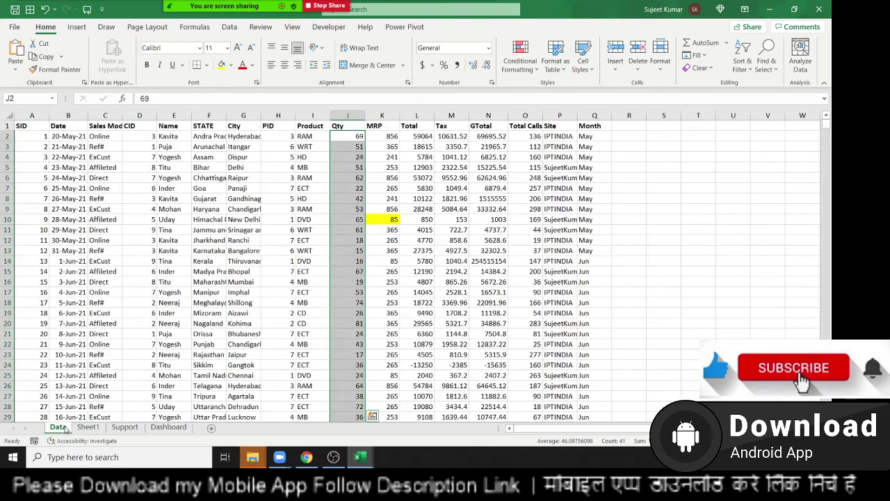
pyautogui.click(523, 70)
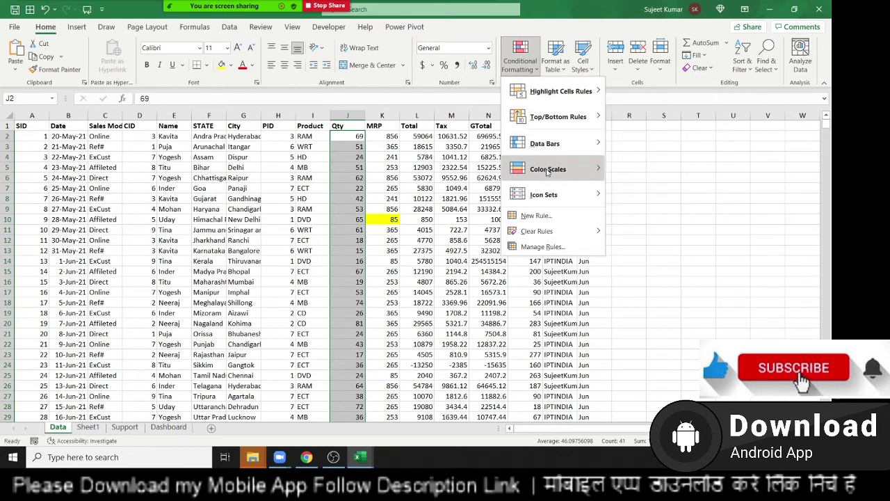
pyautogui.moveTo(545, 143)
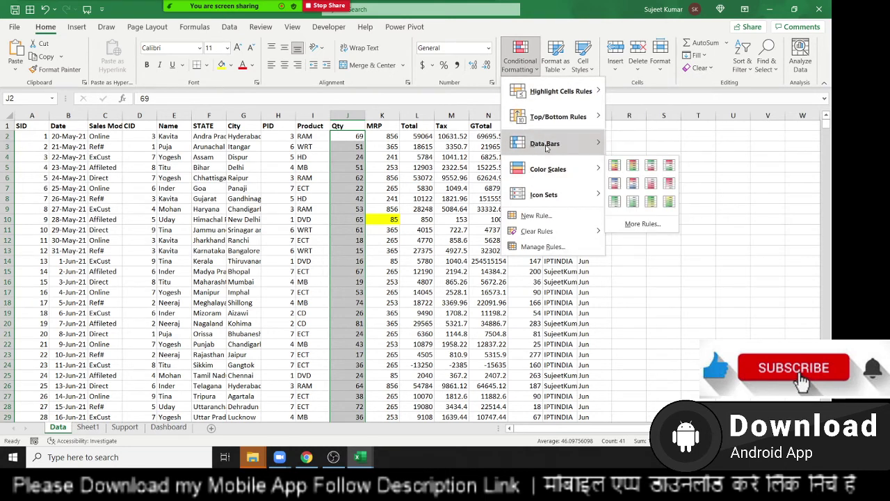
pyautogui.click(629, 100)
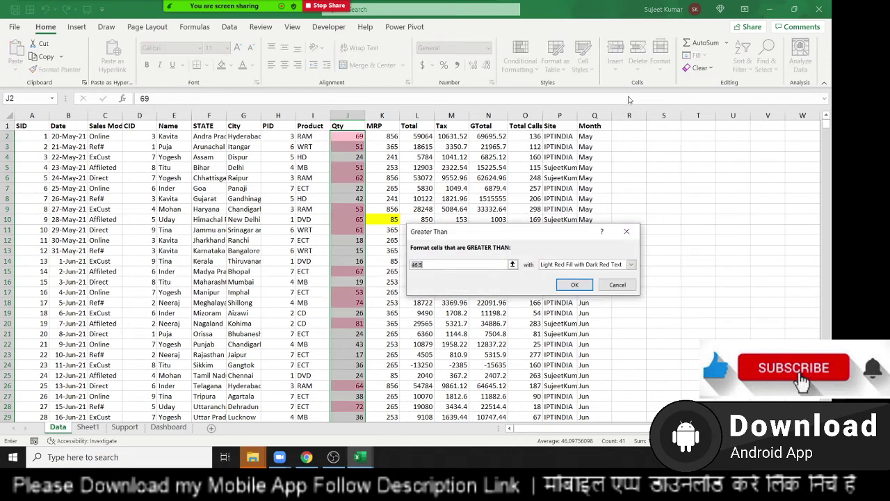
pyautogui.write('80')
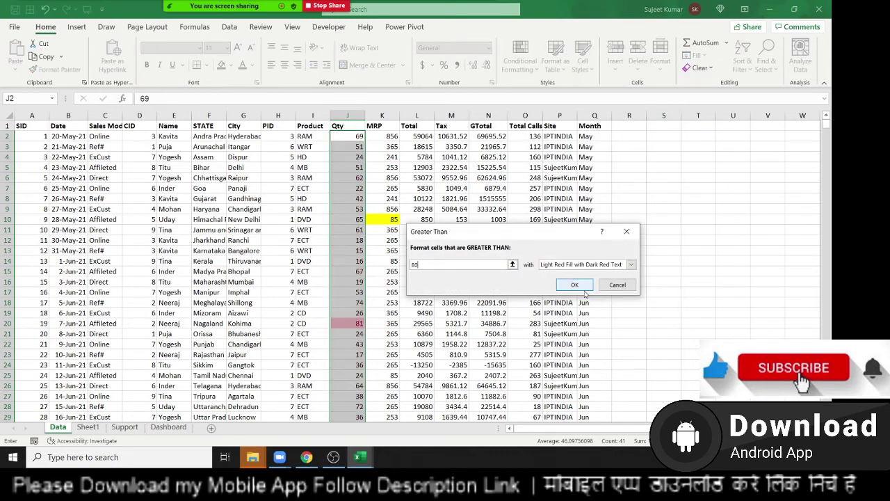
pyautogui.click(575, 284)
pyautogui.click(520, 56)
pyautogui.moveTo(556, 91)
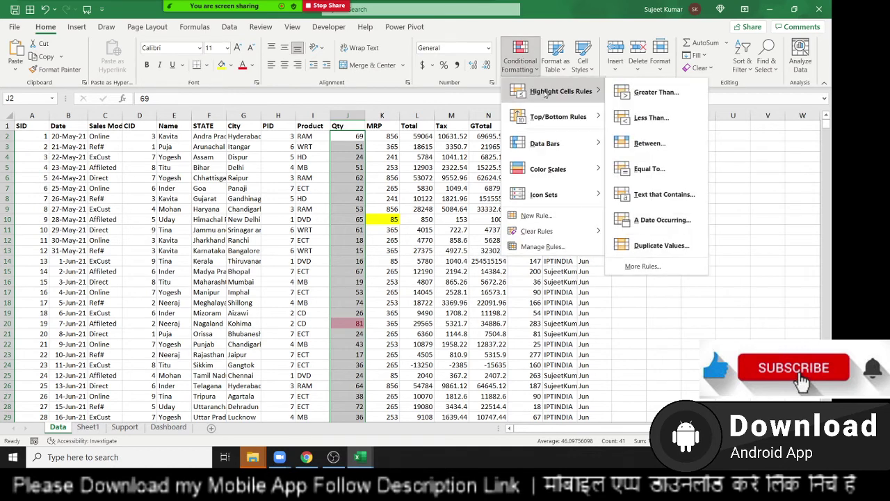
# Add a Less Than 65 rule on the Qty values using Green Fill with Dark Green Text
pyautogui.click(633, 124)
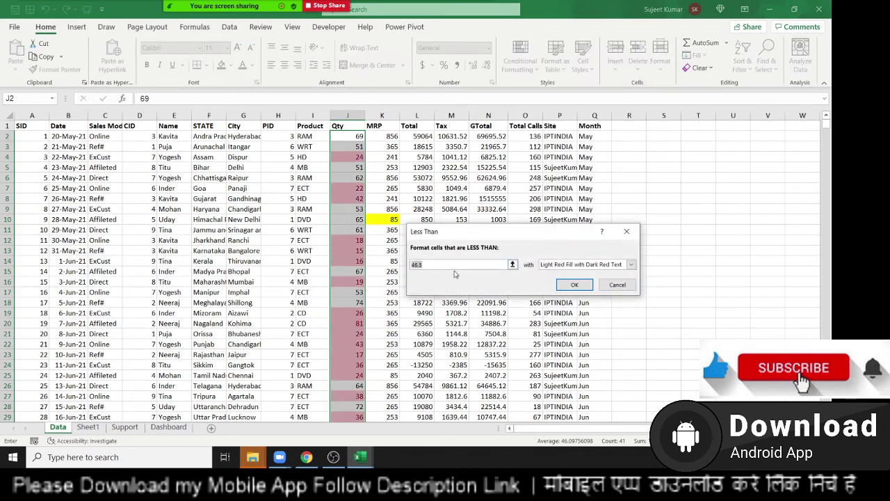
pyautogui.click(417, 263)
pyautogui.doubleClick(417, 264)
pyautogui.write('65')
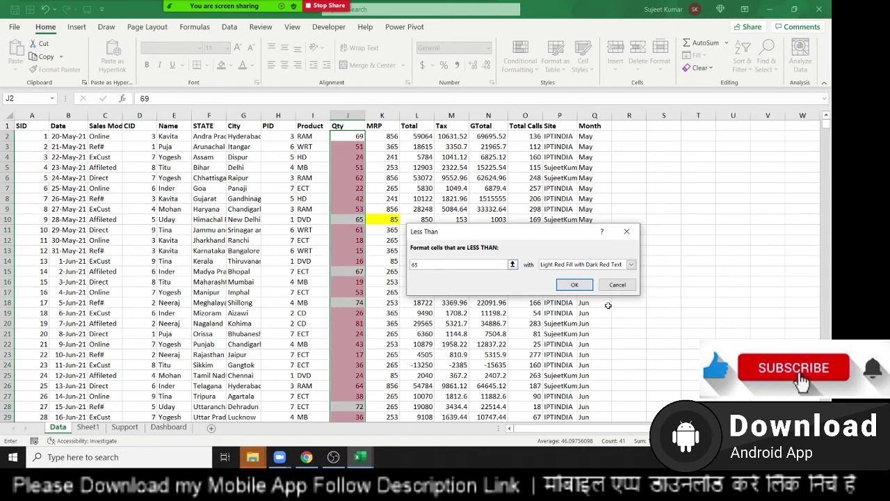
pyautogui.click(619, 265)
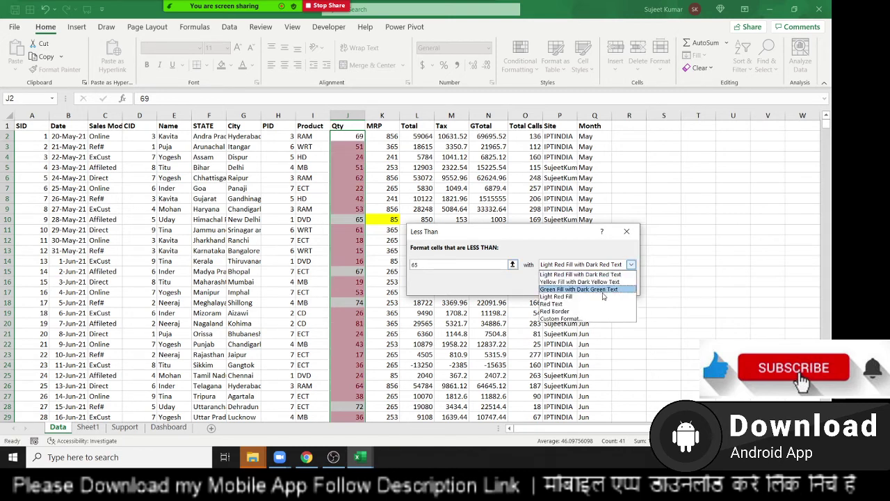
pyautogui.click(603, 290)
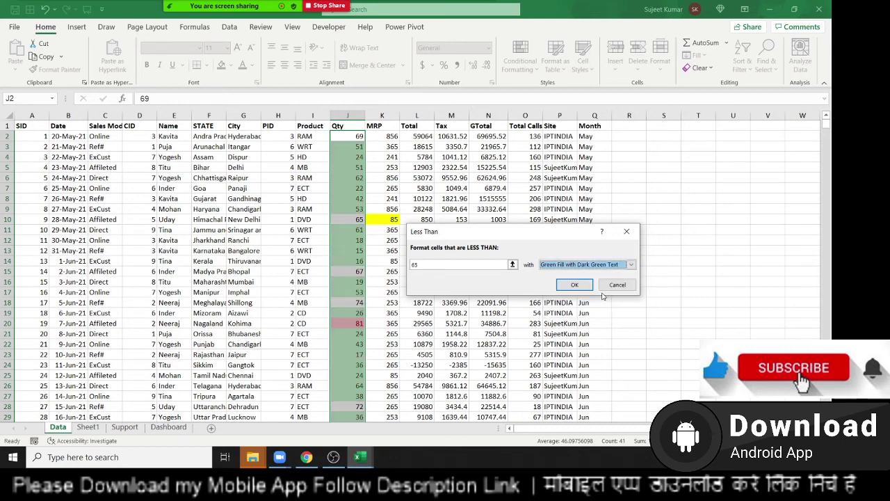
pyautogui.click(560, 285)
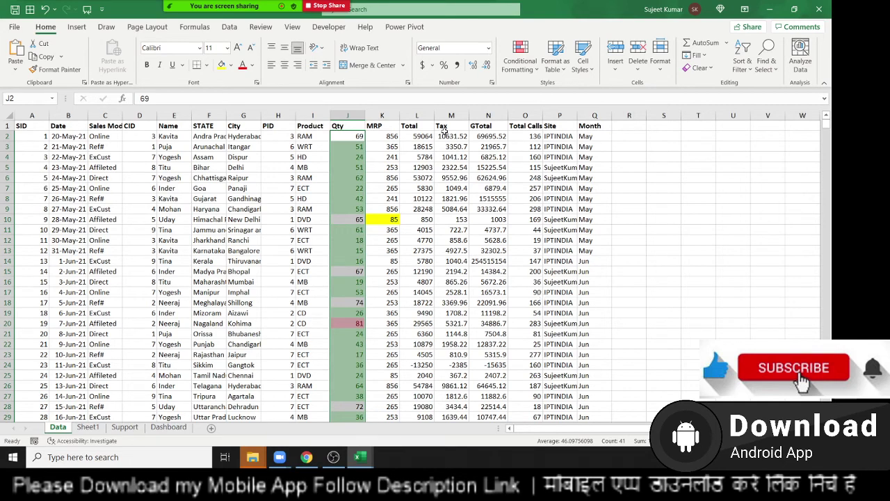
pyautogui.click(520, 56)
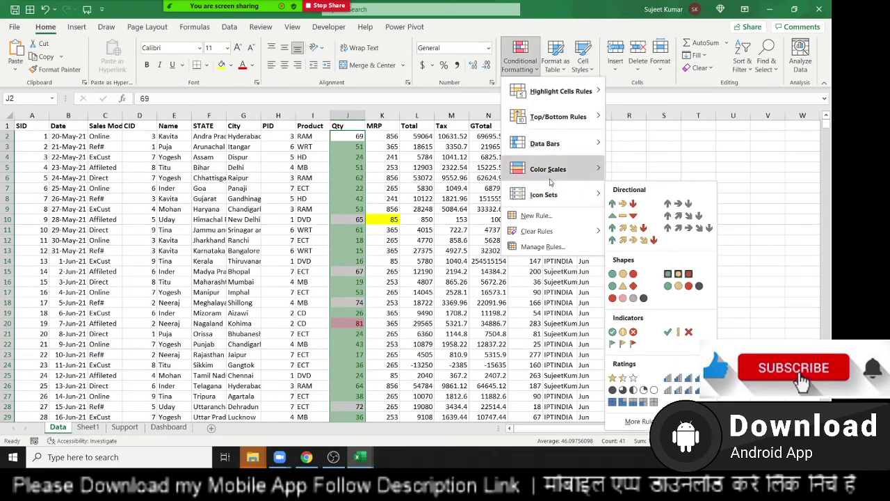
pyautogui.moveTo(558, 117)
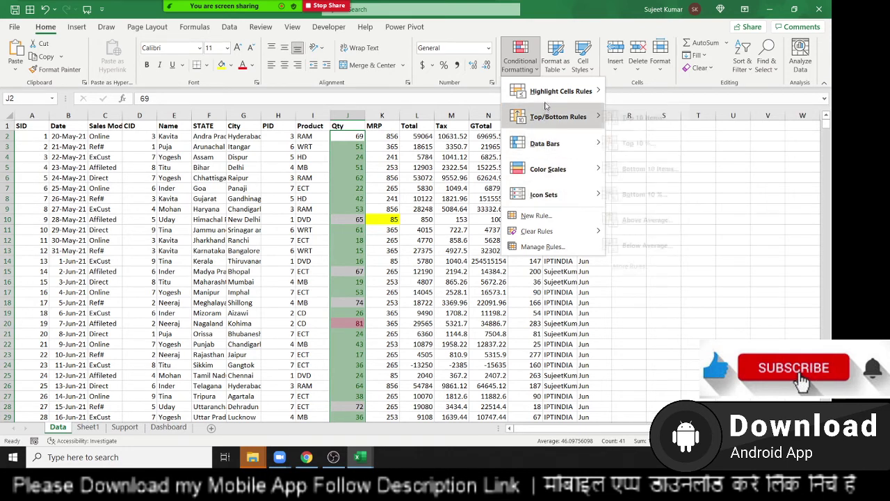
pyautogui.moveTo(560, 91)
pyautogui.click(644, 265)
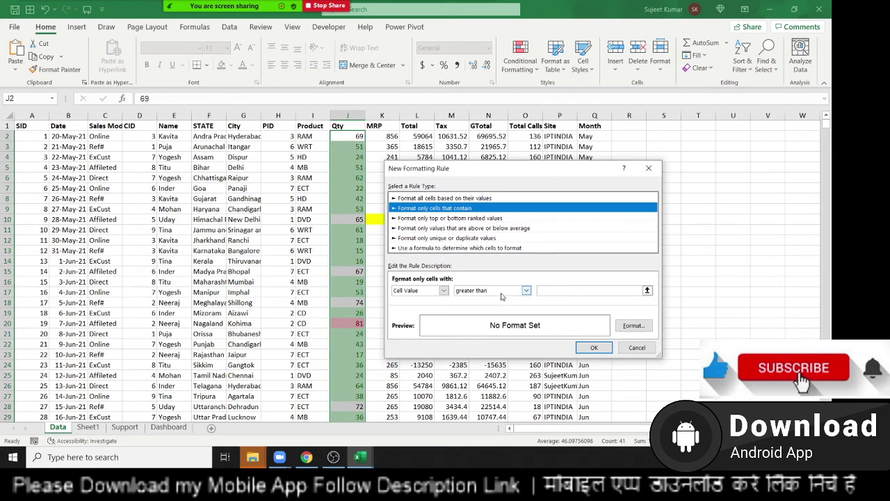
pyautogui.click(500, 293)
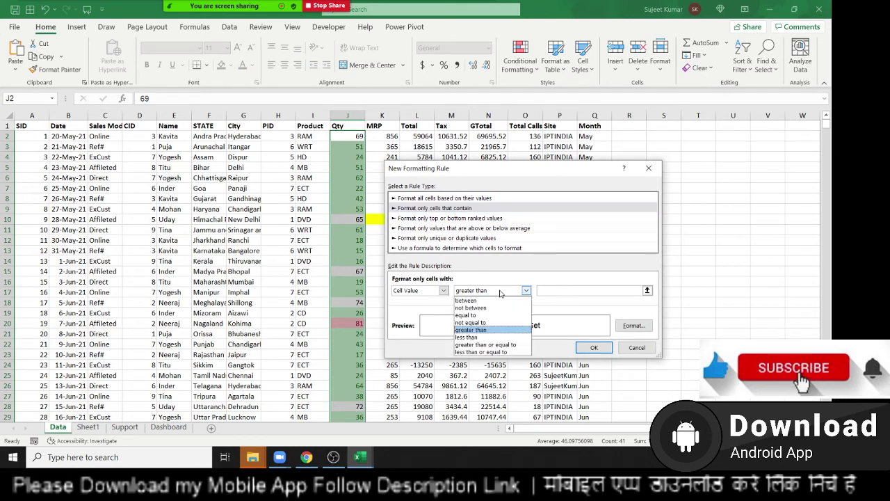
pyautogui.press('Up')
pyautogui.press('Up')
pyautogui.press('Up')
pyautogui.press('Up')
pyautogui.press('Down')
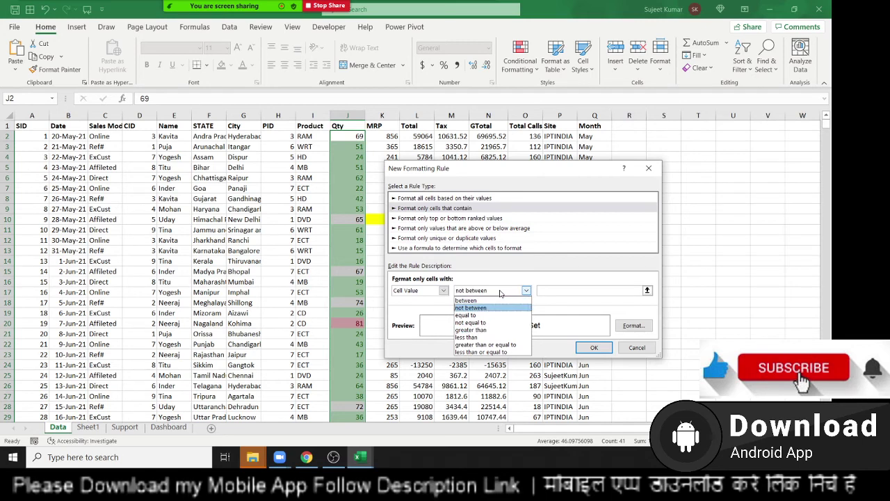
pyautogui.press('Down')
pyautogui.press('Down')
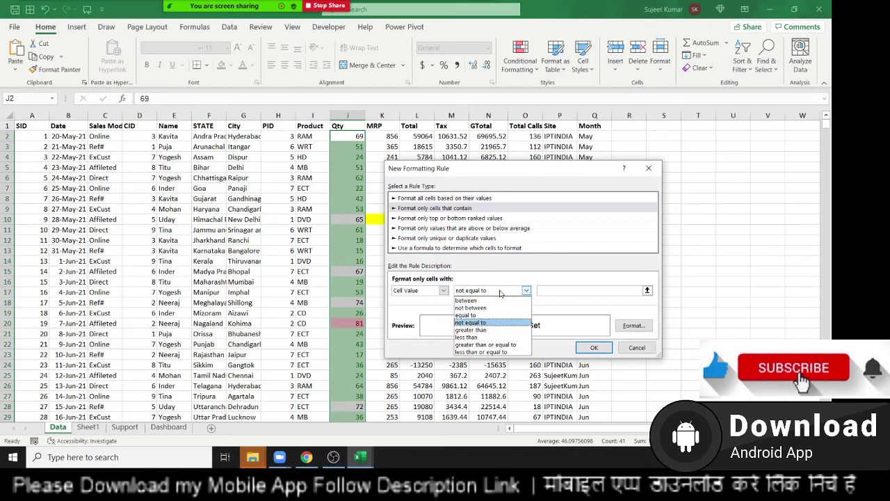
pyautogui.press('Down')
pyautogui.press('Down')
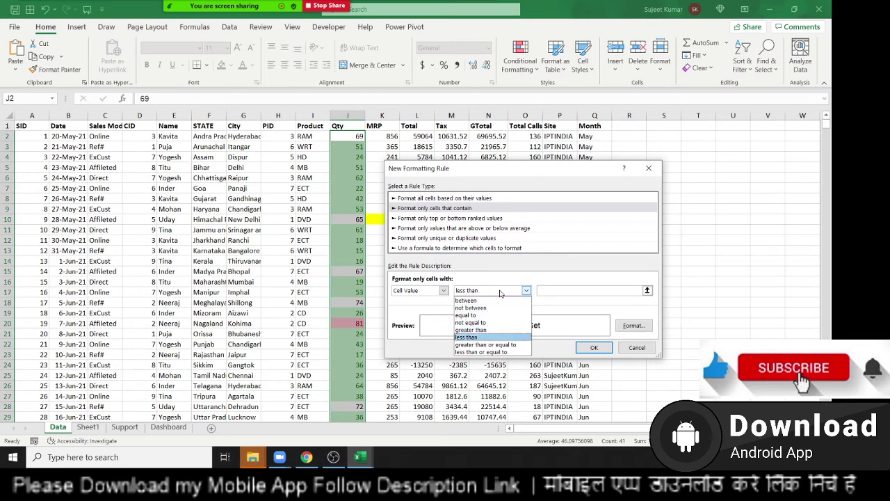
pyautogui.press('Down')
pyautogui.press('Down')
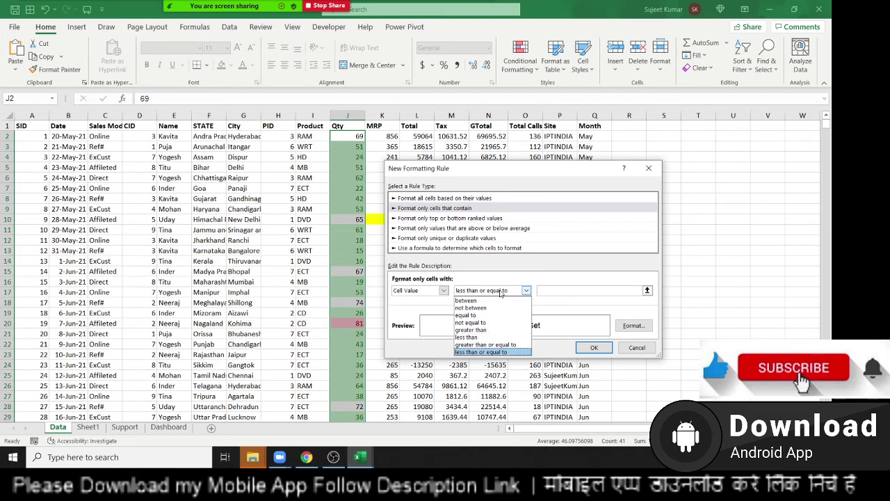
pyautogui.press('Up')
pyautogui.press('Up')
pyautogui.press('Up')
pyautogui.press('Up')
pyautogui.press('Up')
pyautogui.press('Up')
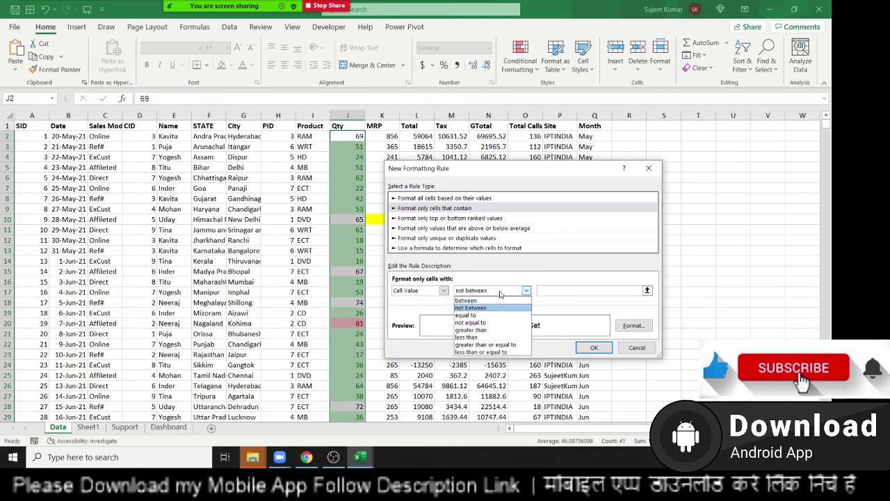
pyautogui.click(482, 307)
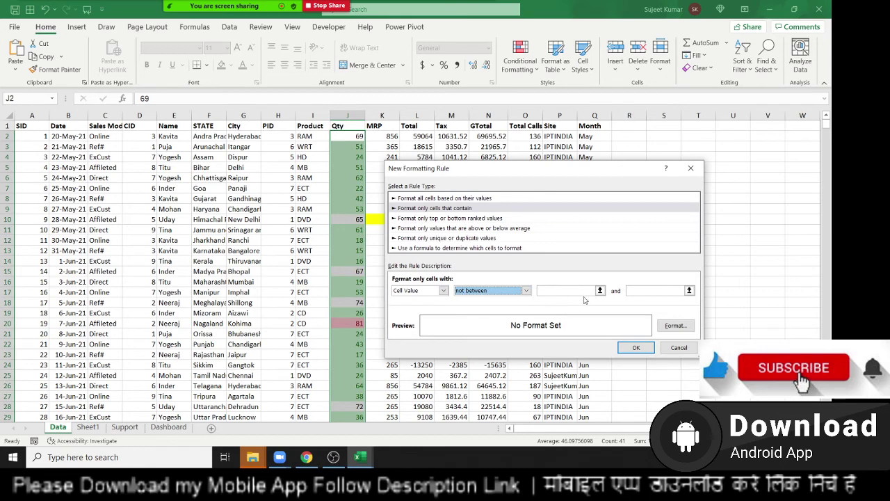
pyautogui.click(670, 326)
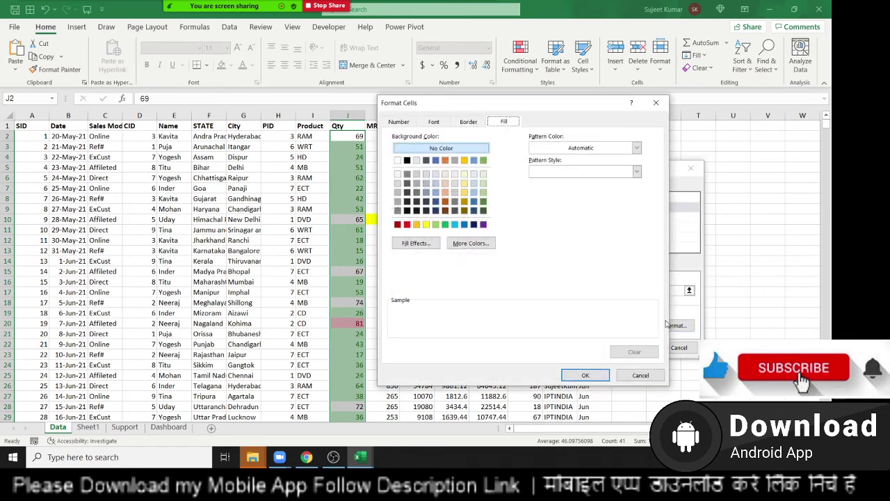
pyautogui.press('Escape')
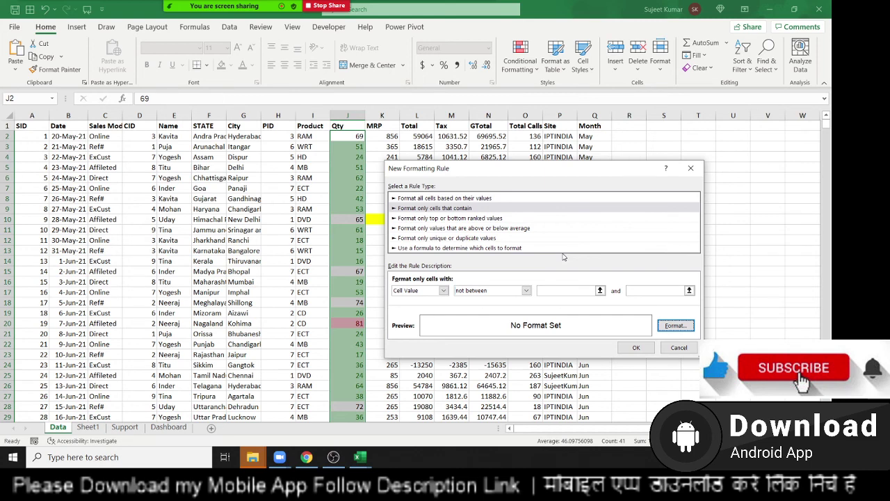
pyautogui.click(488, 249)
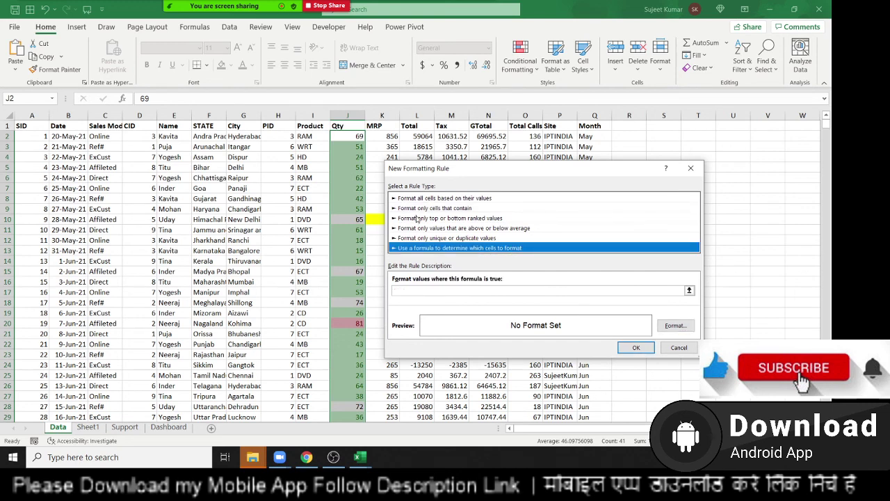
pyautogui.click(689, 166)
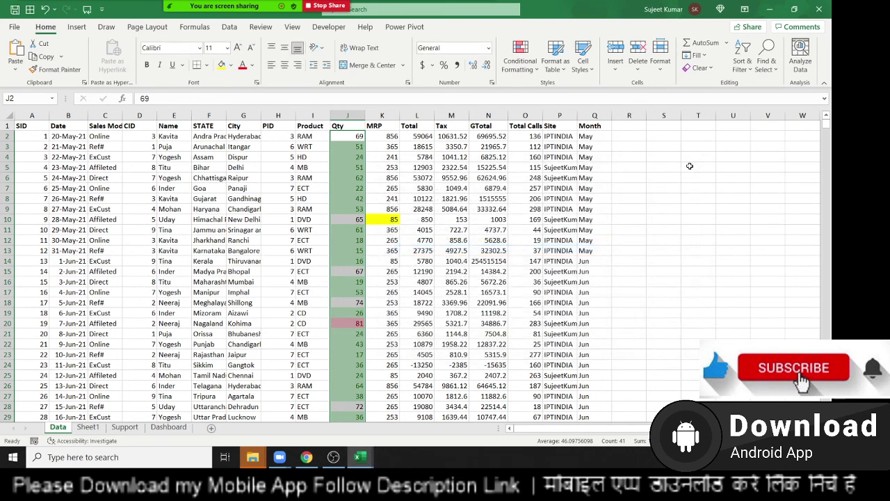